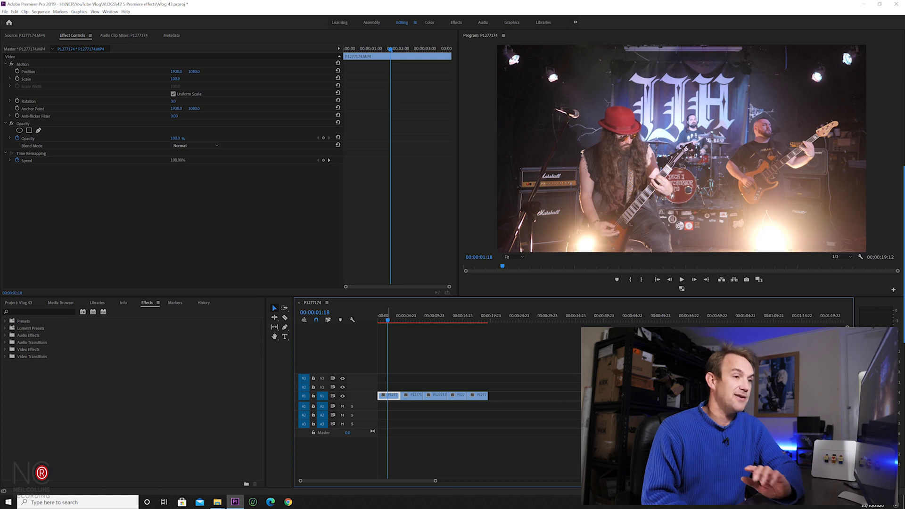
Review the clips in the sequence, then duplicate the first clip onto track V2 directly above the original.
drag(387, 321, 458, 328)
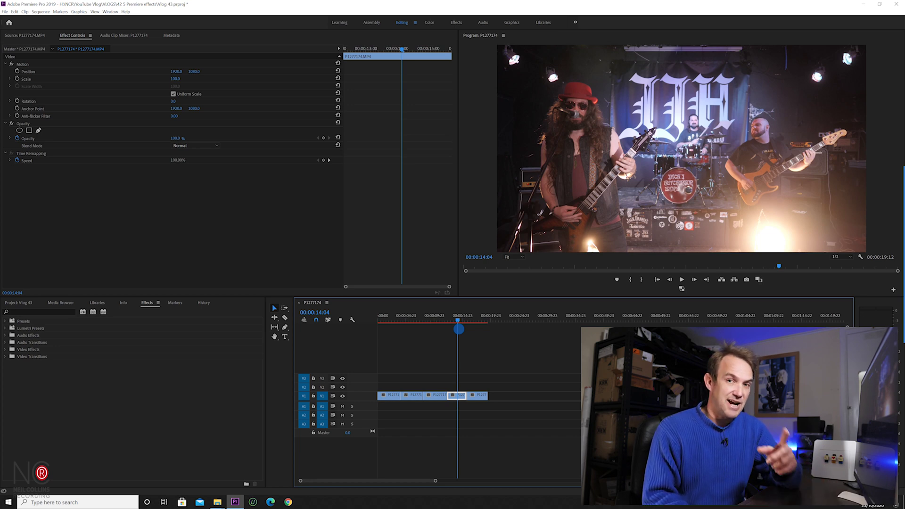
drag(458, 329, 389, 318)
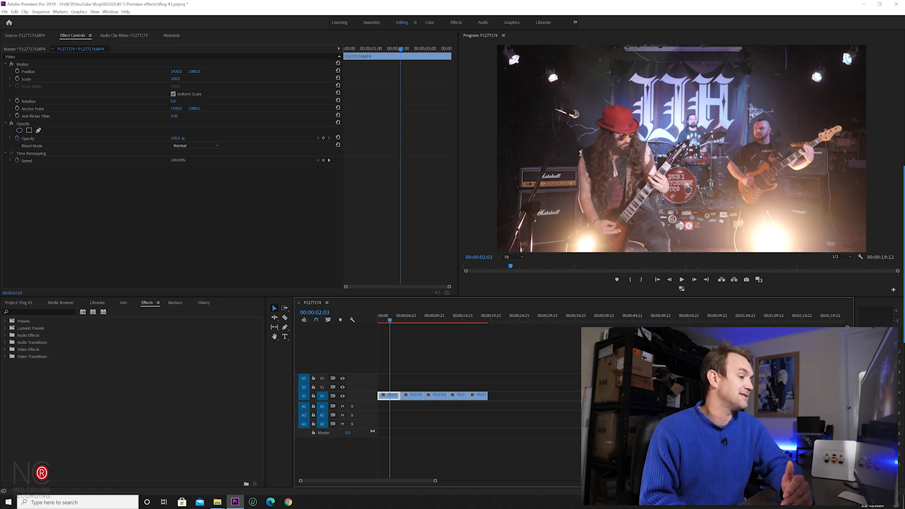
key(Left)
key(Left)
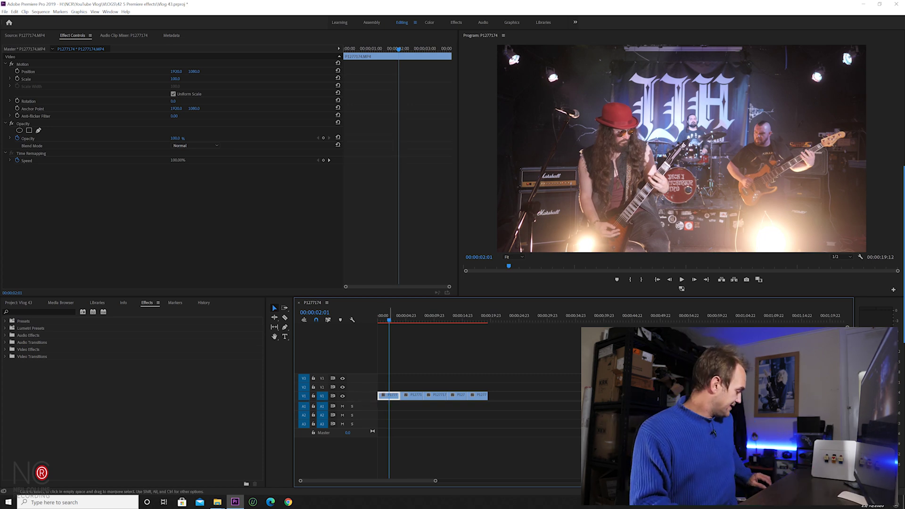
drag(388, 396, 386, 392)
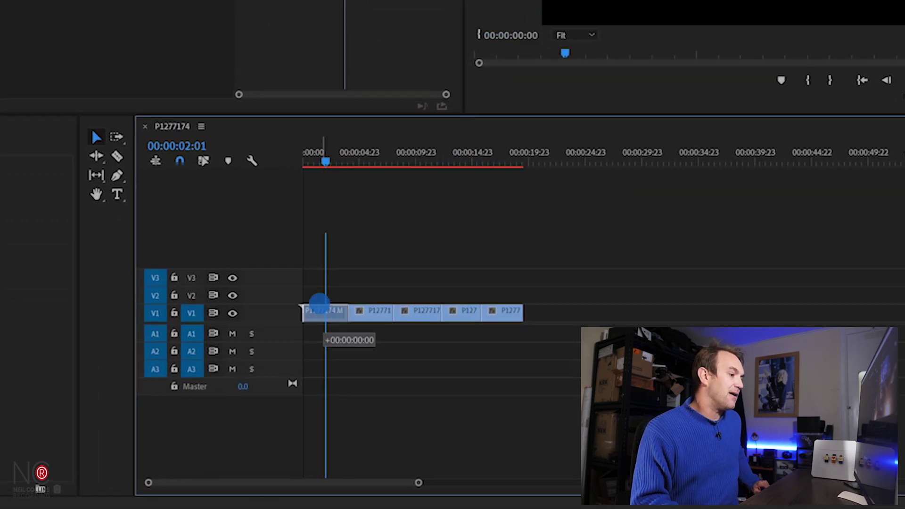
drag(319, 301, 329, 293)
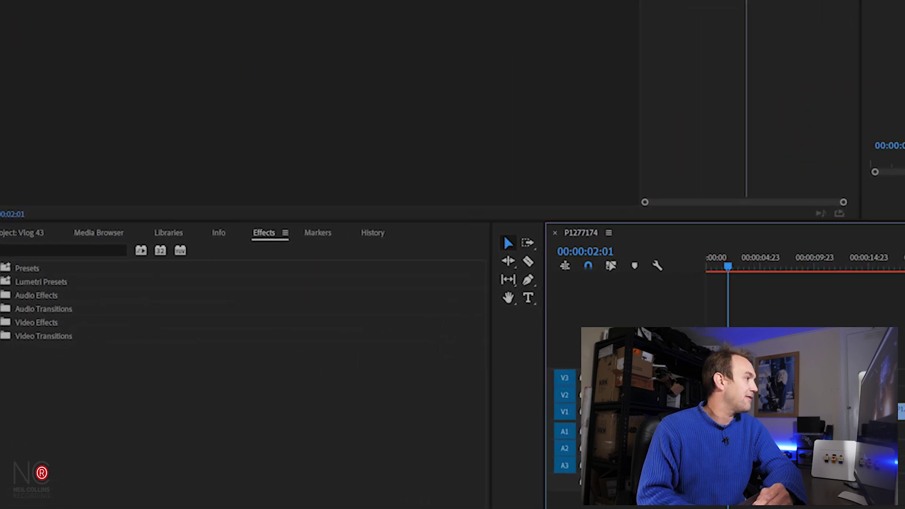
Search the effects for "find edges" and apply the Find Edges video effect to the duplicate clip on V2.
key(shift+5)
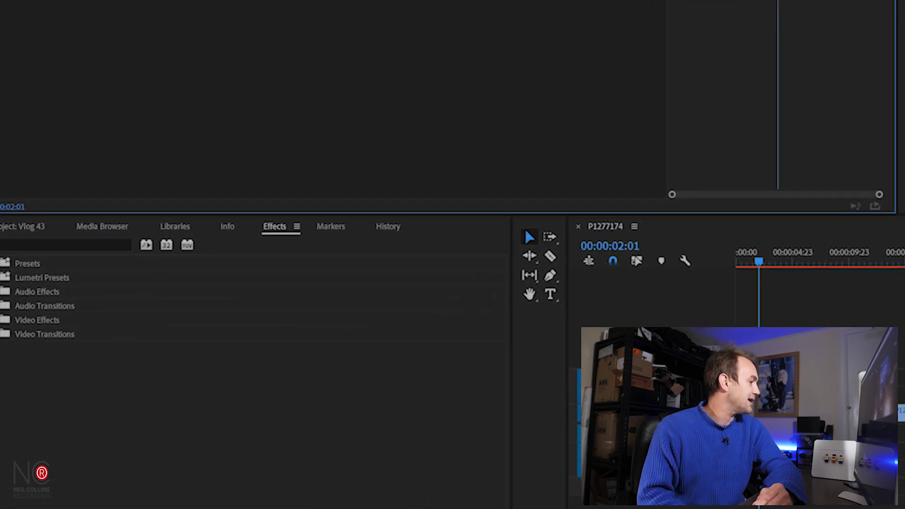
key(shift+7)
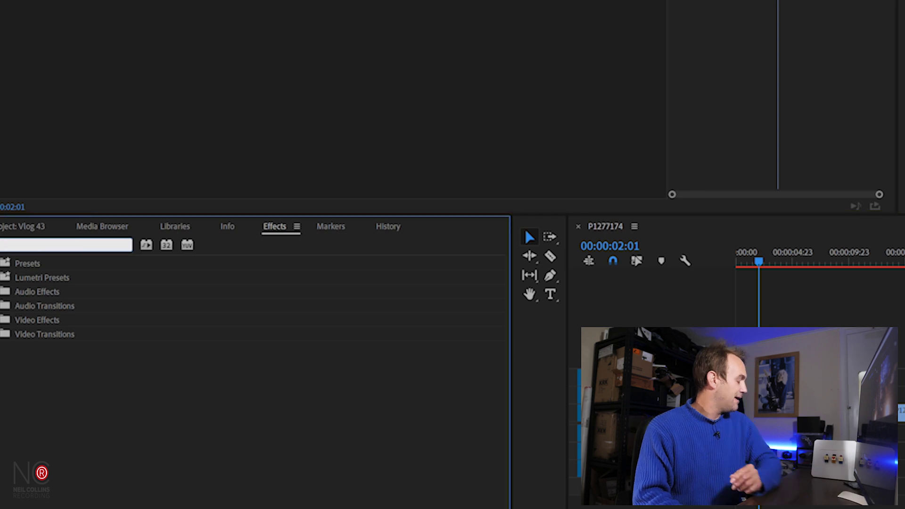
text(fin)
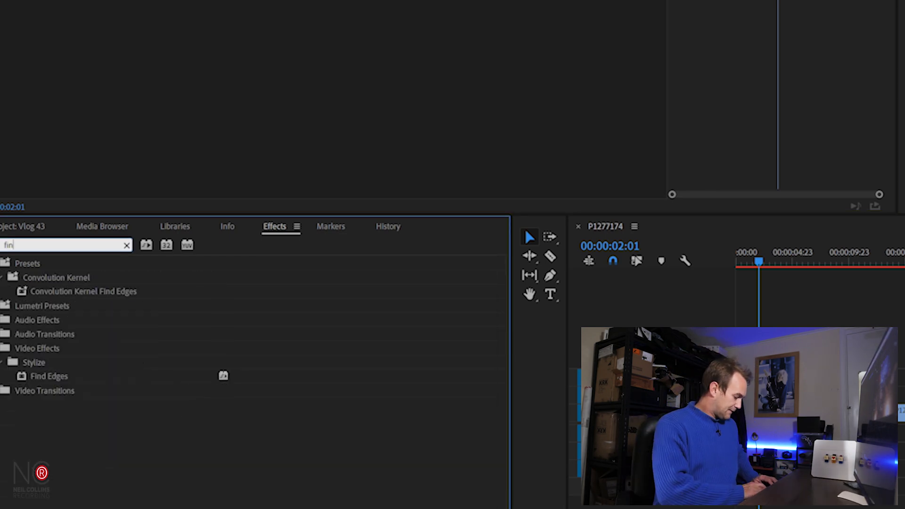
text(d edges)
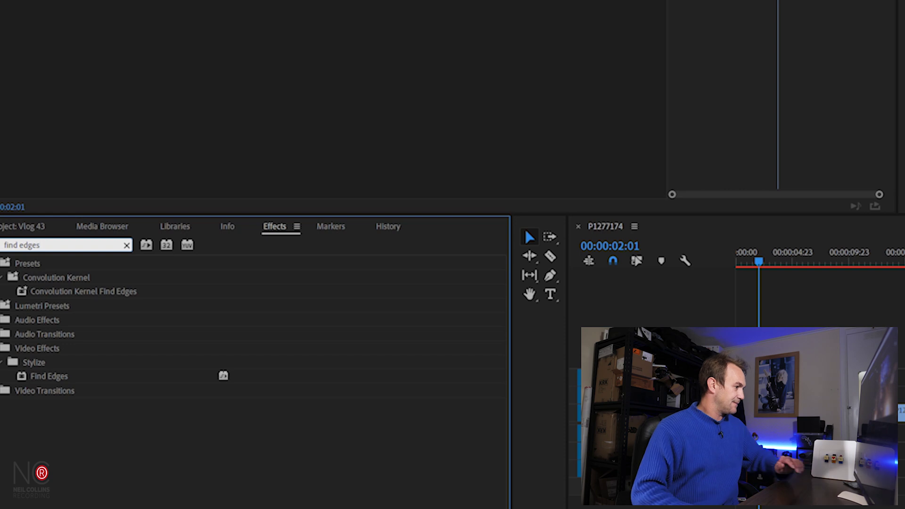
click(49, 376)
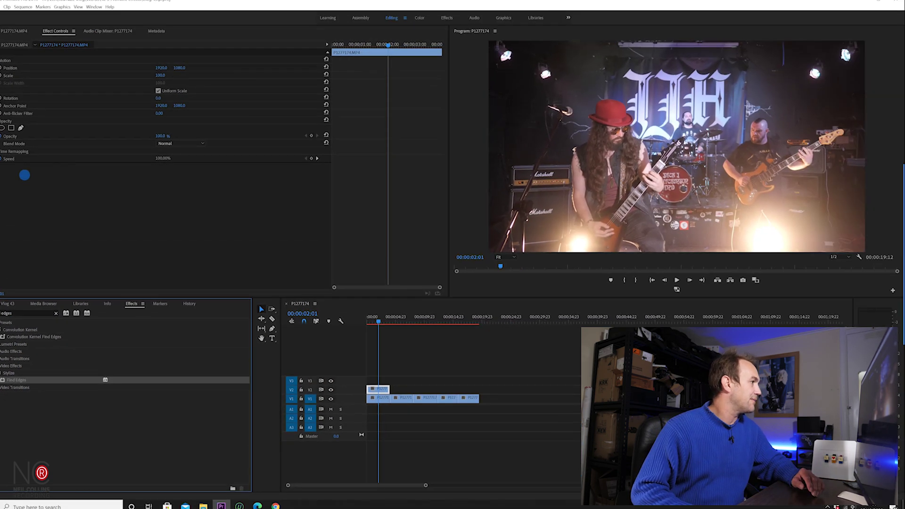
drag(24, 175, 25, 174)
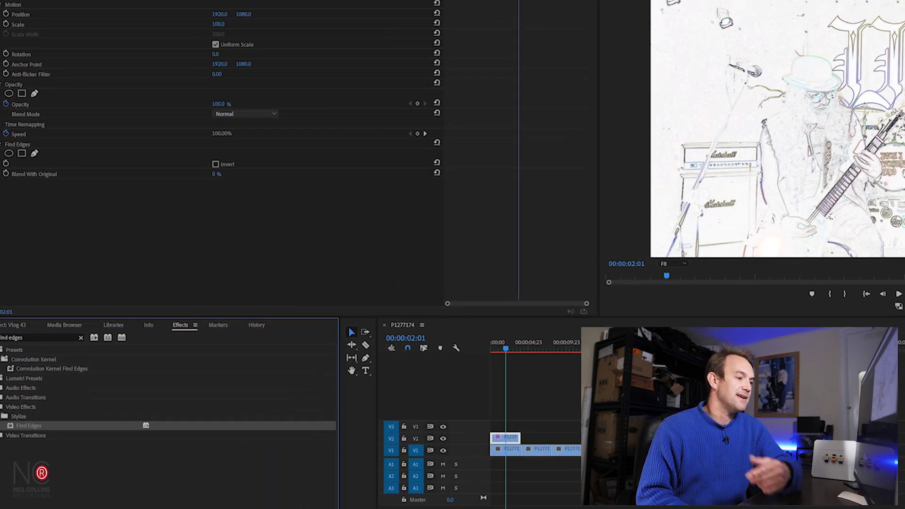
Set the V2 clip's opacity blend mode to Overlay and play the result from the start of the sequence.
click(363, 58)
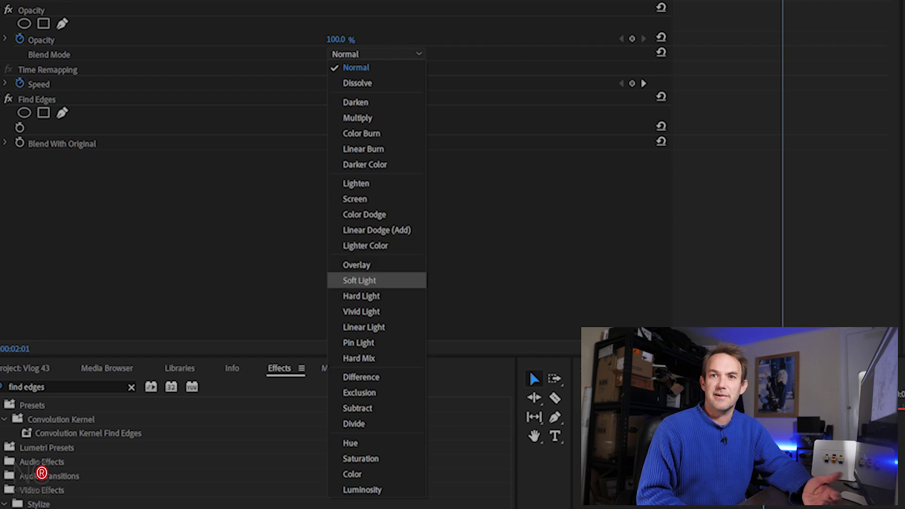
click(356, 265)
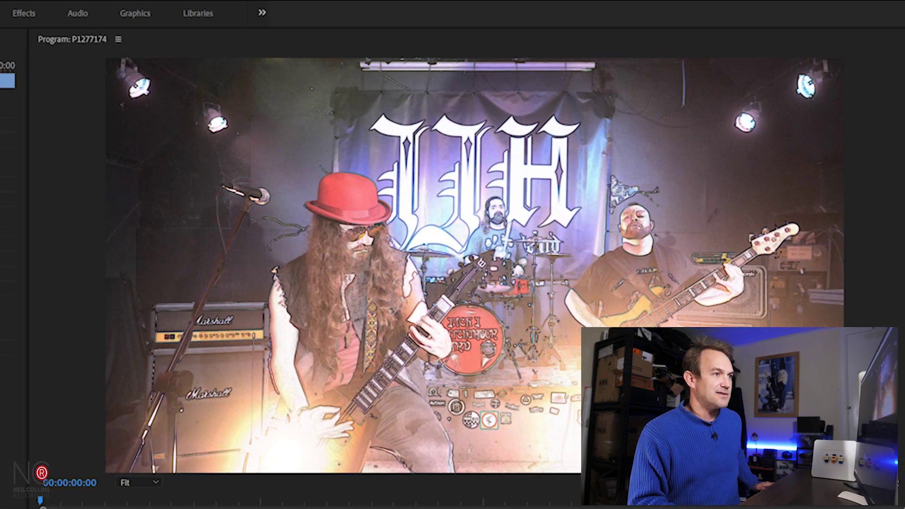
key(space)
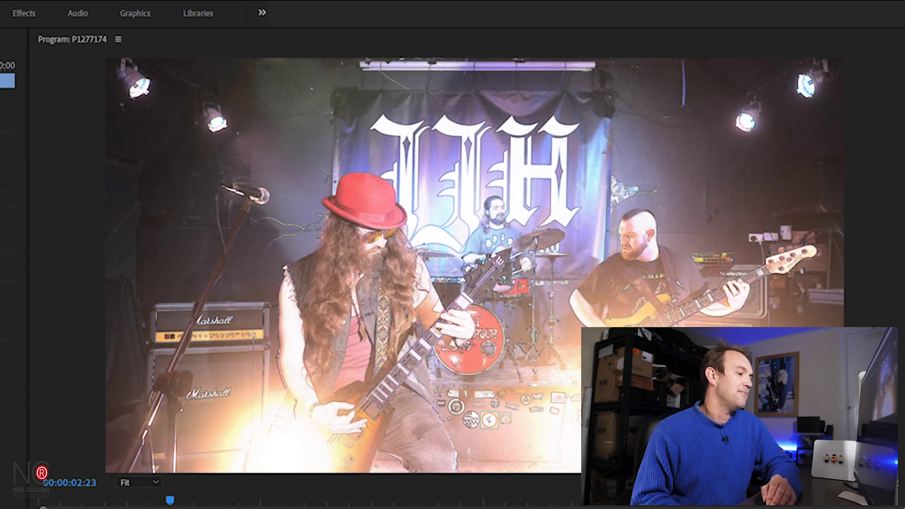
key(Home)
key(space)
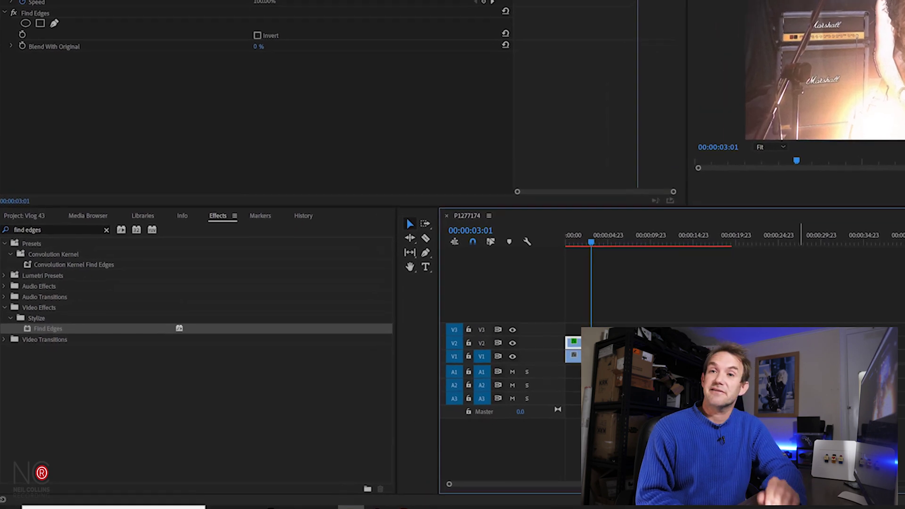
Search the effects for "time" and apply Posterize Time to the second clip on V1.
click(641, 228)
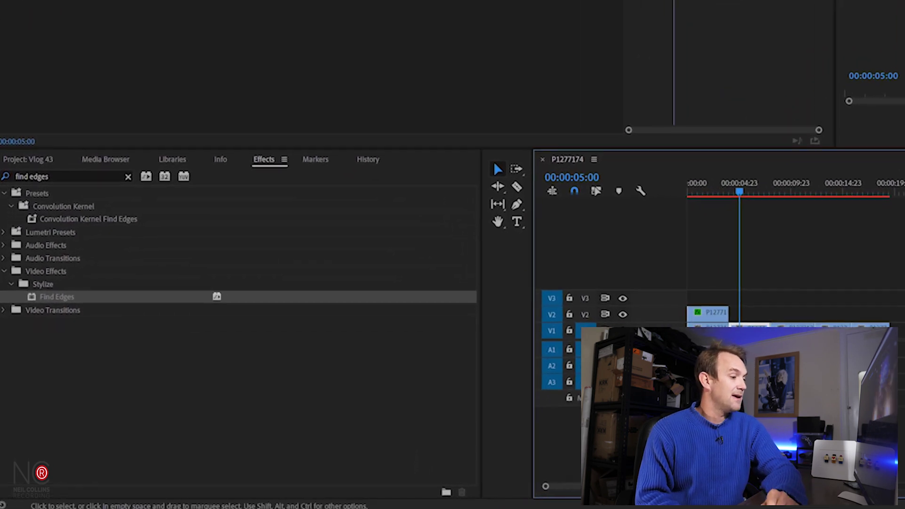
double_click(41, 163)
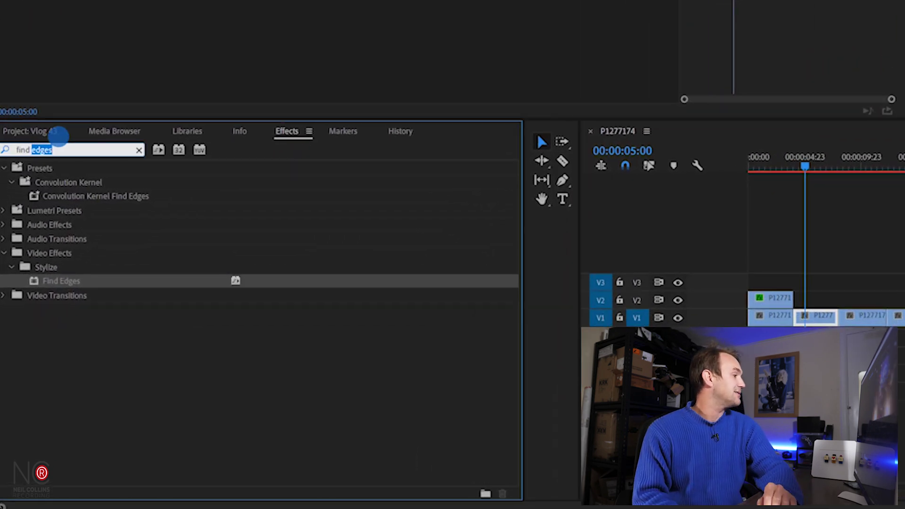
triple_click(74, 144)
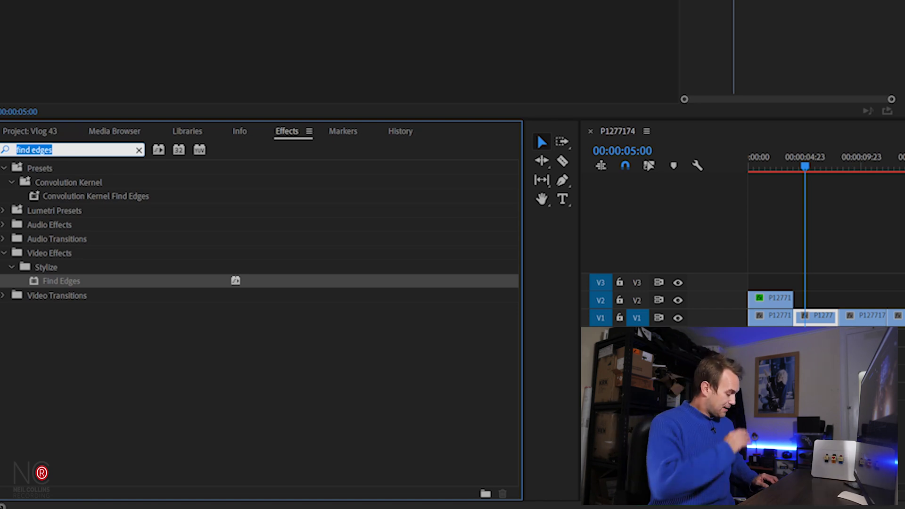
text(time)
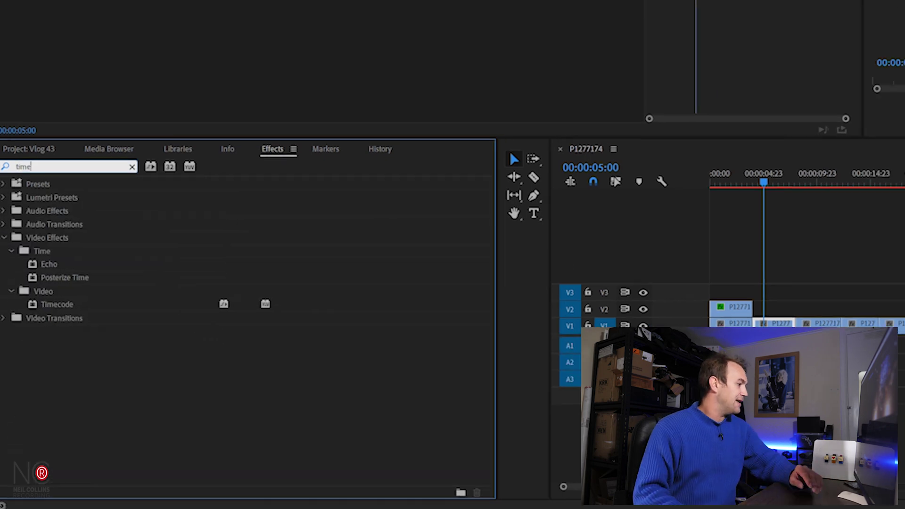
click(61, 277)
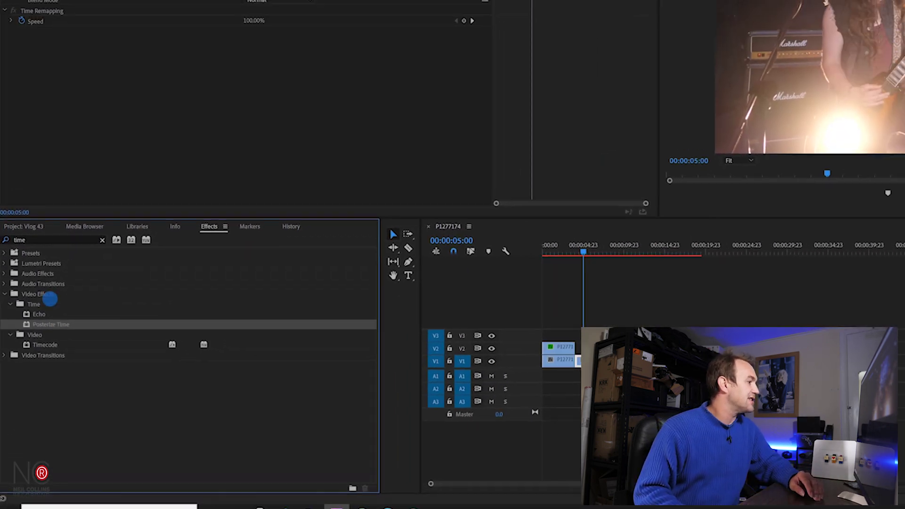
drag(50, 297, 83, 74)
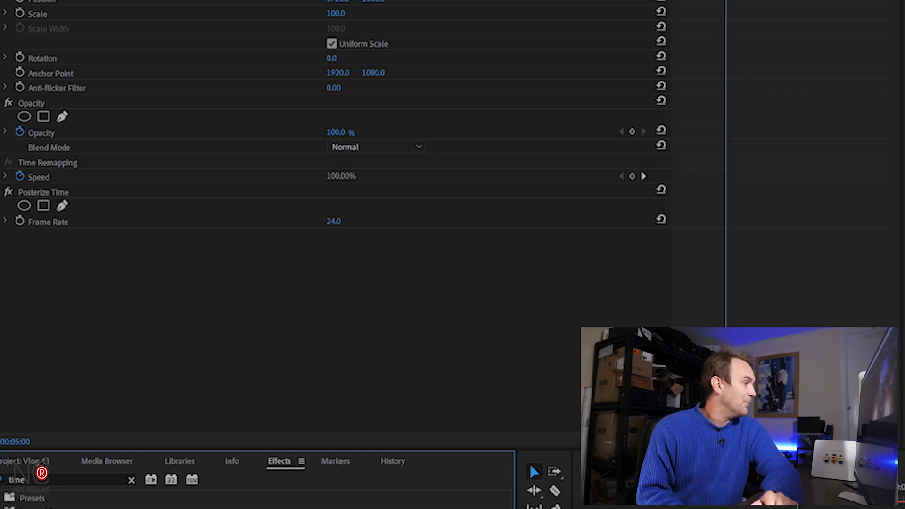
Set the Posterize Time frame rate to 12 and play back the second clip to check the effect.
click(333, 221)
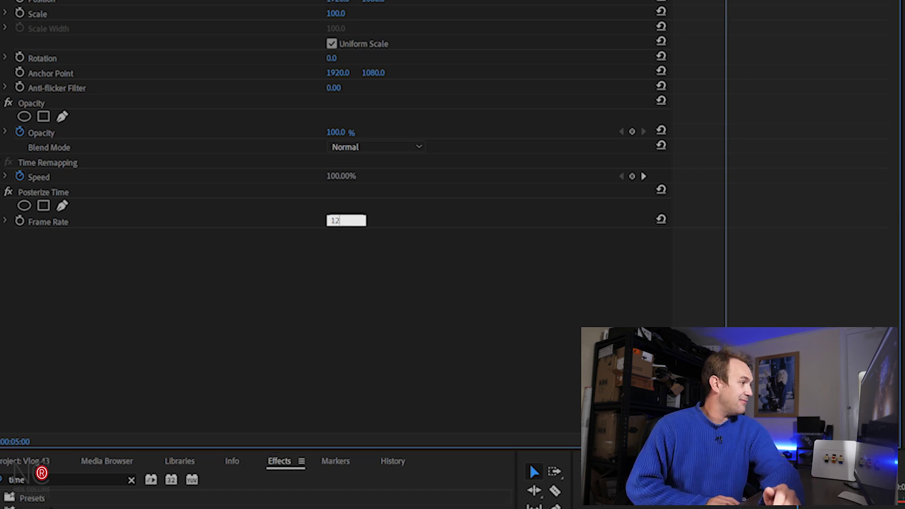
key(Return)
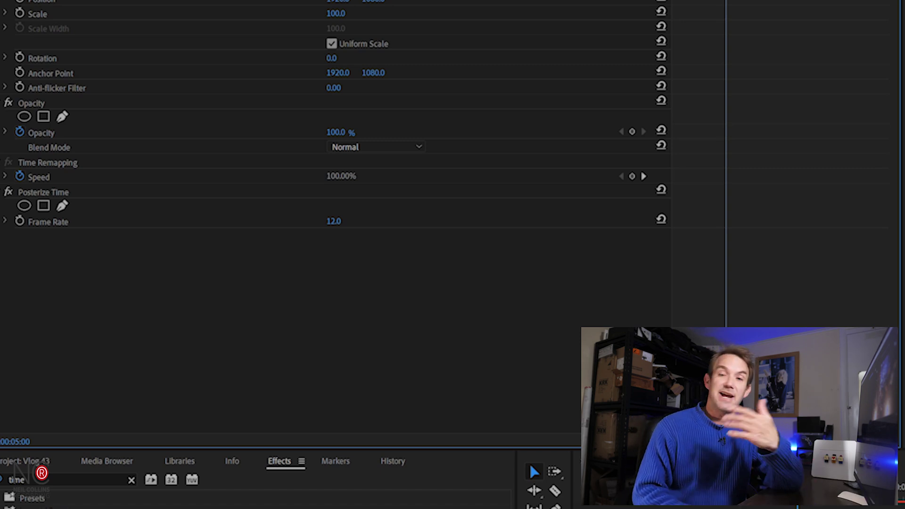
drag(797, 488, 790, 488)
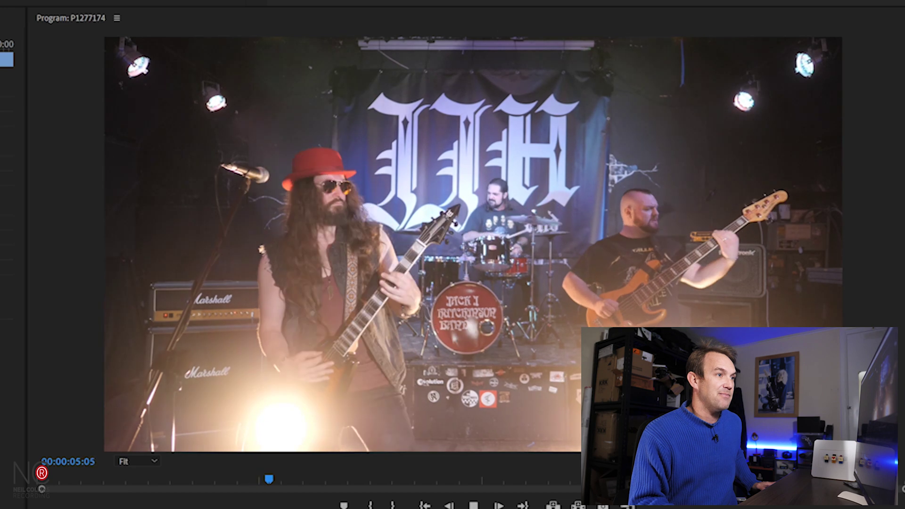
key(Up)
key(space)
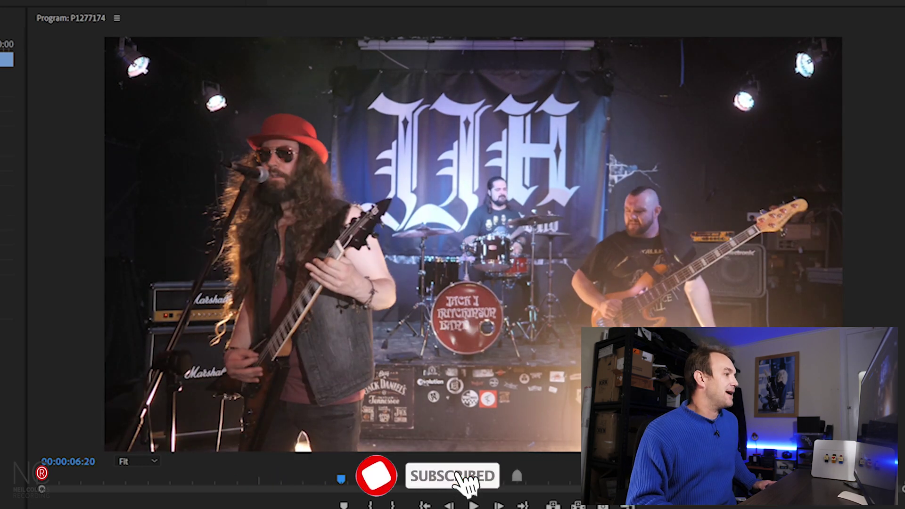
click(210, 311)
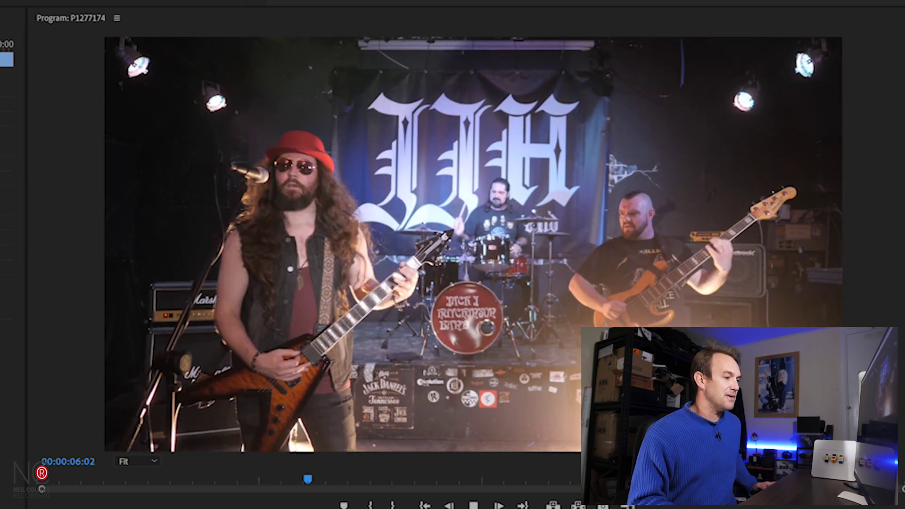
key(space)
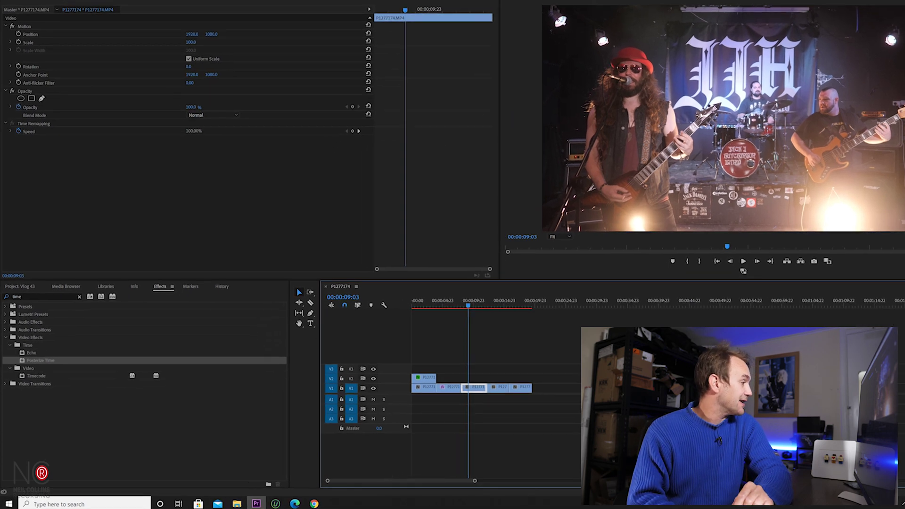
Search the effects for "blind" and apply the Venetian Blinds video effect to the third clip on V1.
click(48, 189)
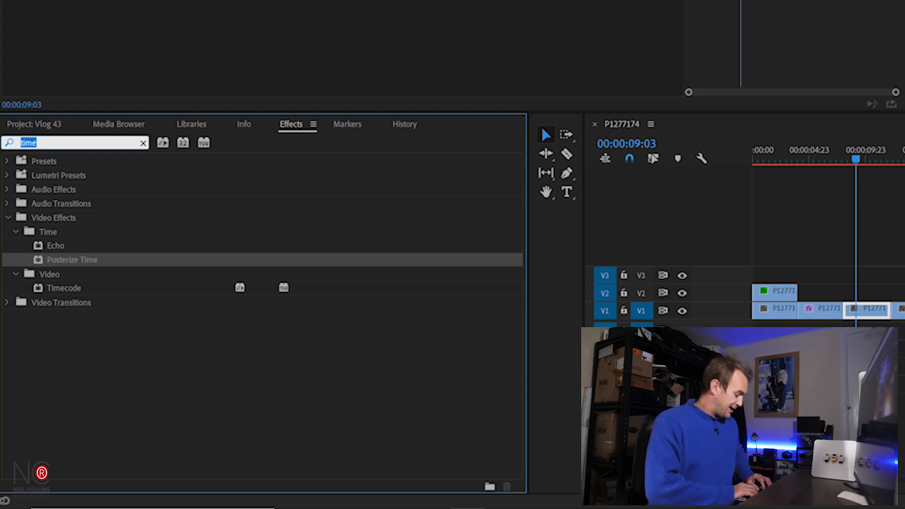
text(blind)
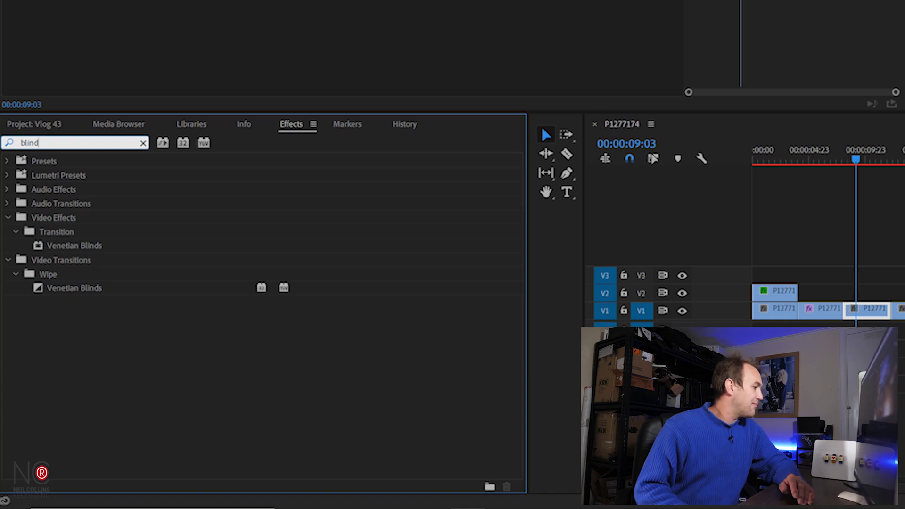
click(75, 246)
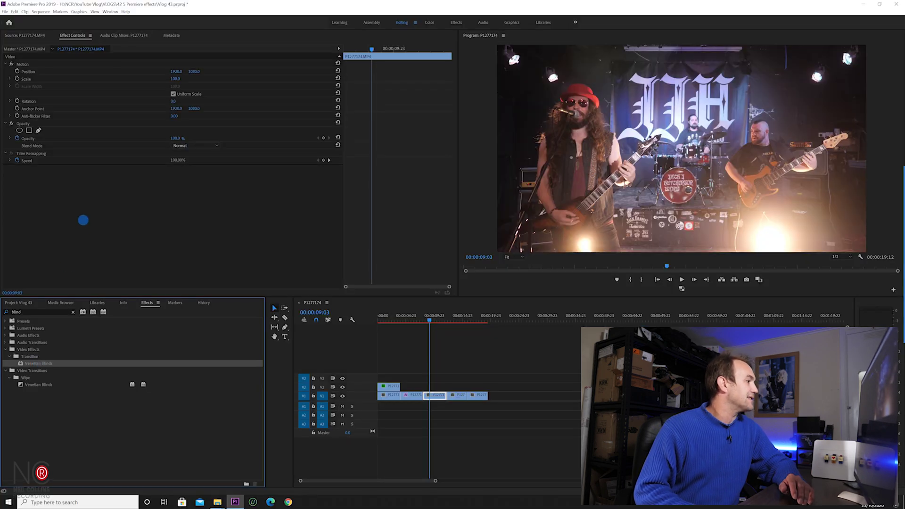
drag(83, 220, 83, 220)
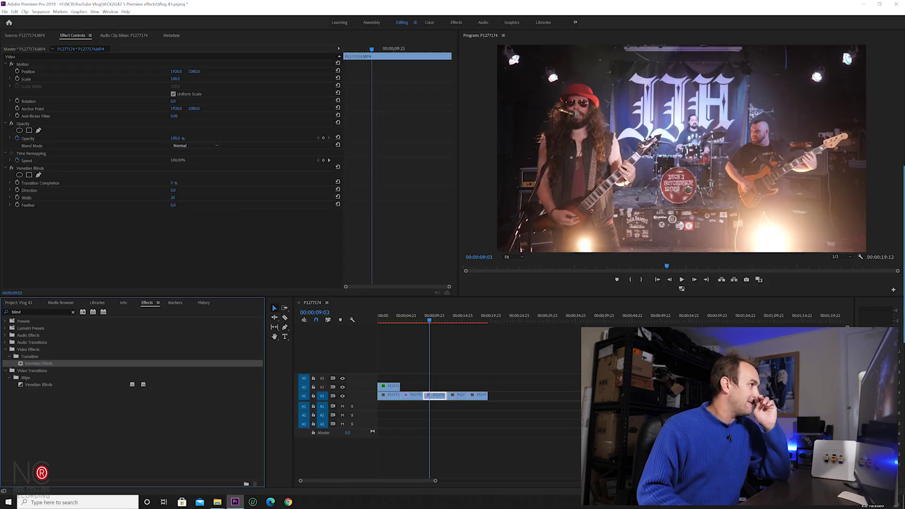
Set the Venetian Blinds transition completion to 20% and its direction to 90°.
click(172, 183)
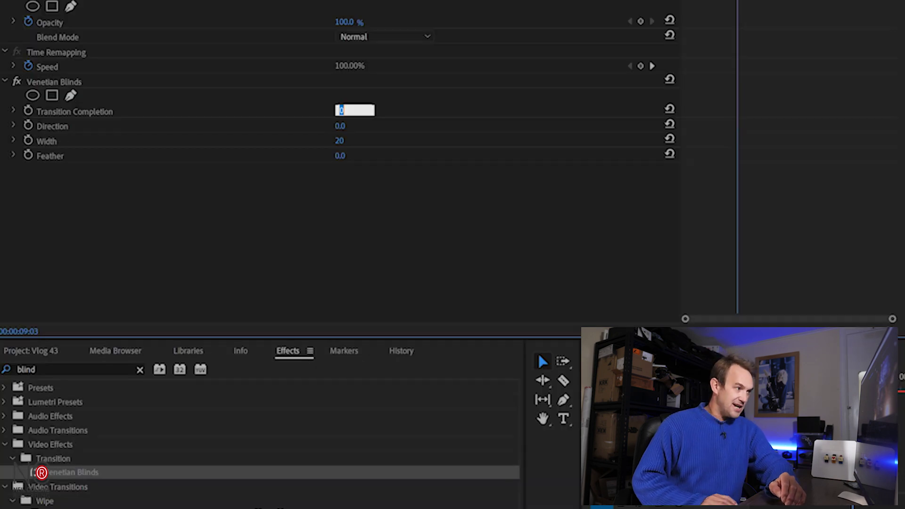
key(Return)
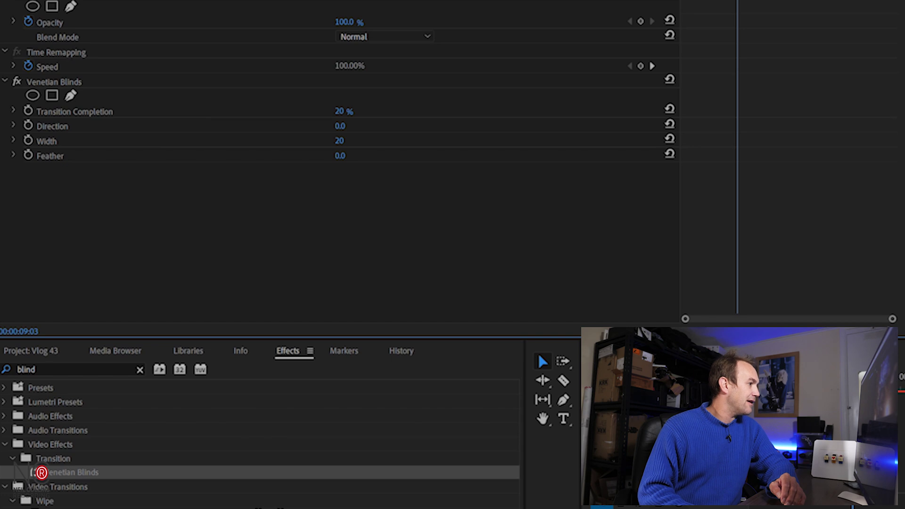
click(340, 126)
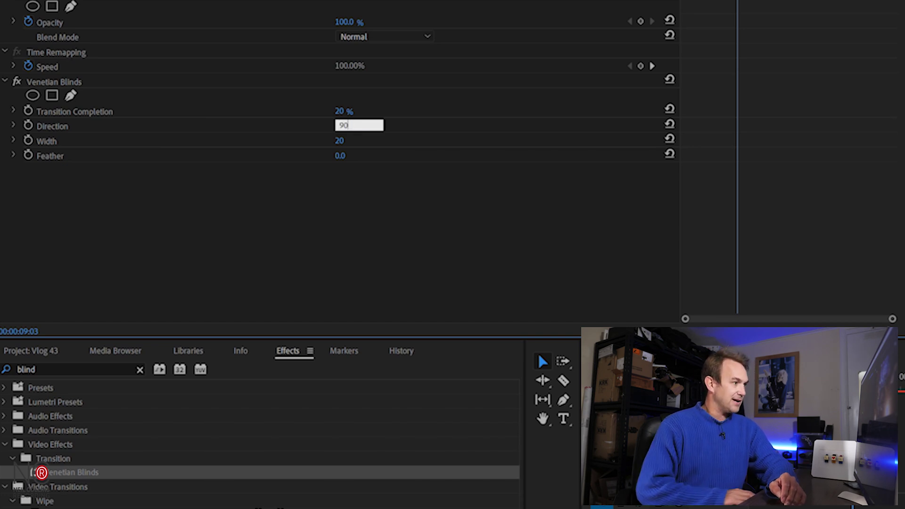
key(Return)
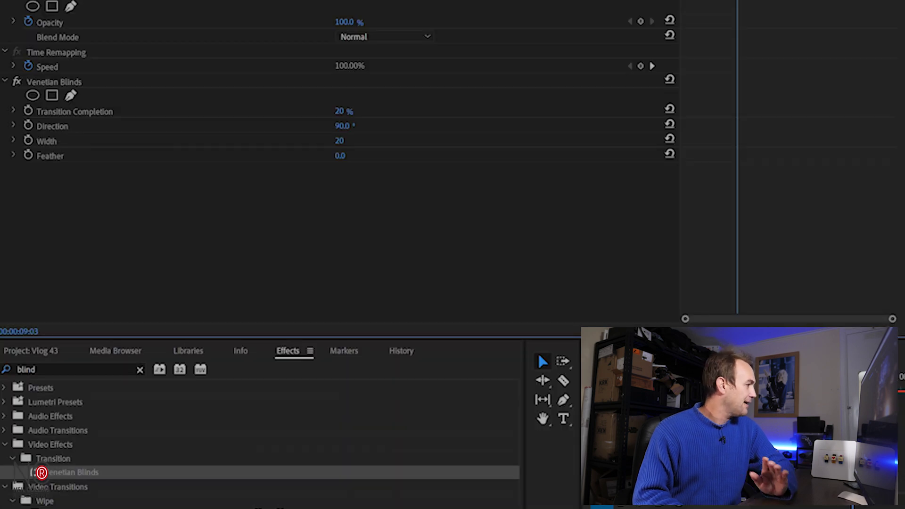
Search the effects for "white" and apply the Black & White video effect to the third clip on V1.
click(55, 364)
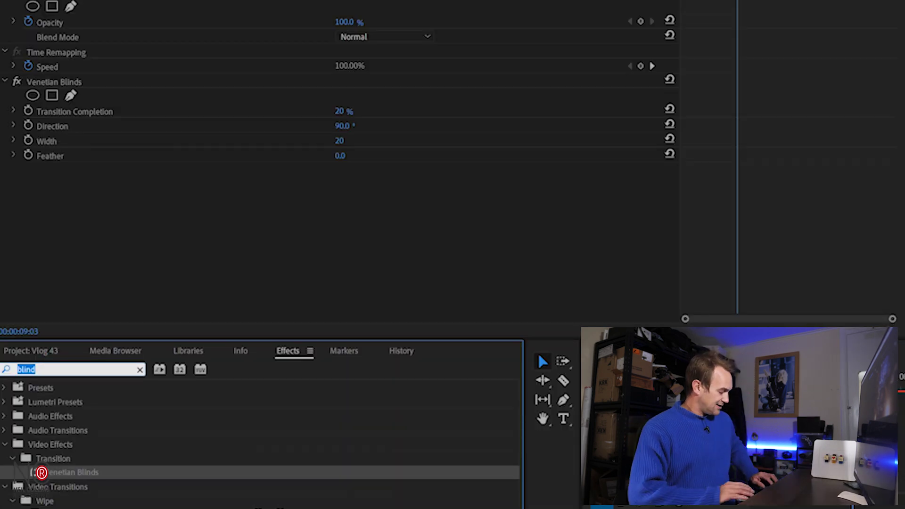
text(white)
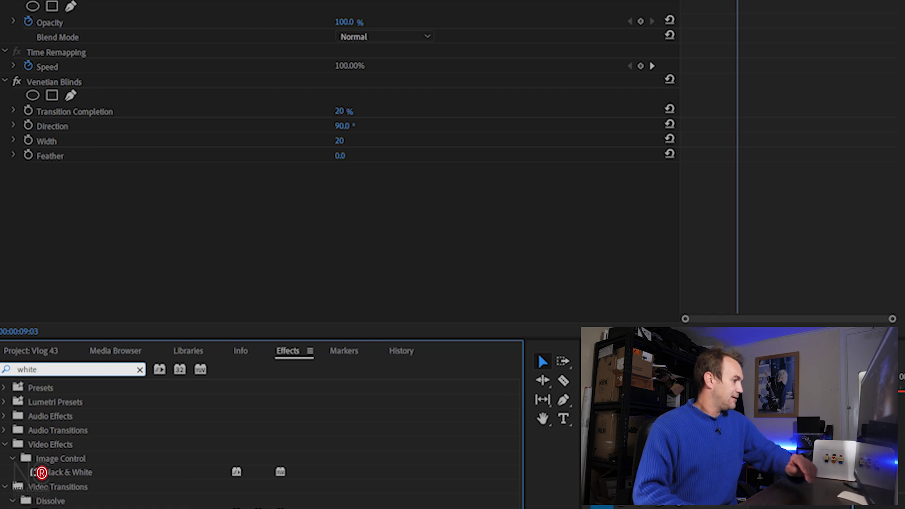
click(41, 472)
drag(75, 471, 141, 225)
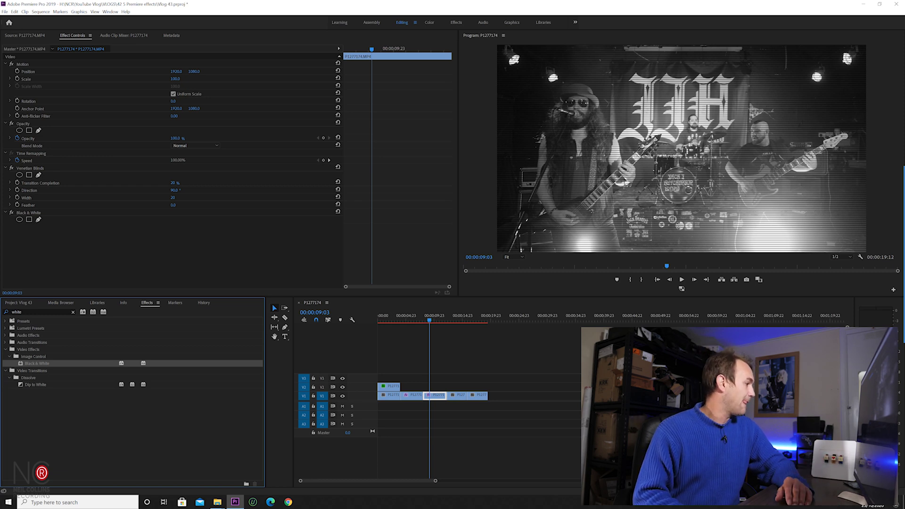
Search the effects for "time", apply Posterize Time to the third clip on V1, and set its frame rate to 8.
double_click(17, 312)
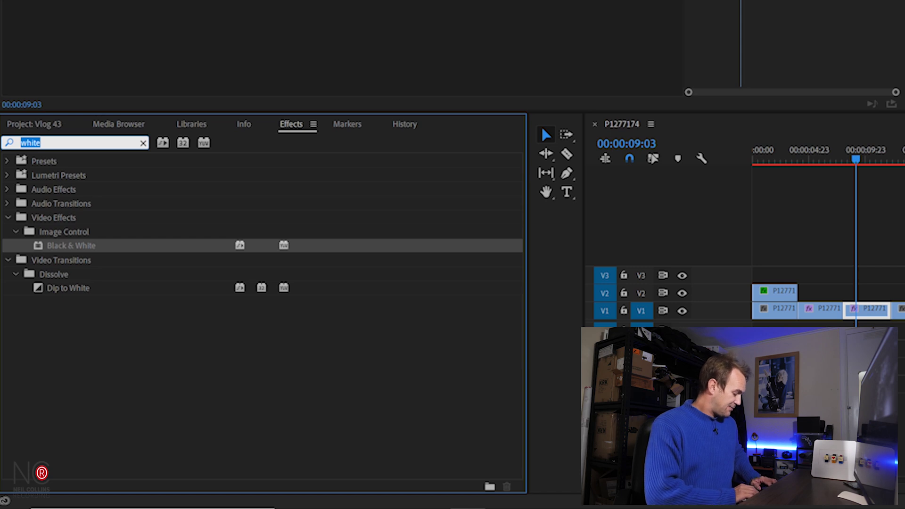
text(time)
click(71, 258)
drag(38, 293, 30, 232)
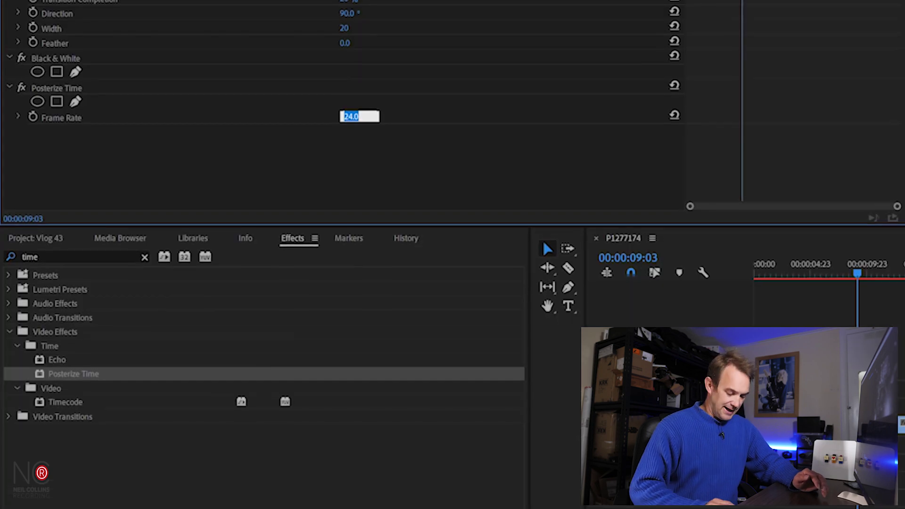
text(8)
key(Return)
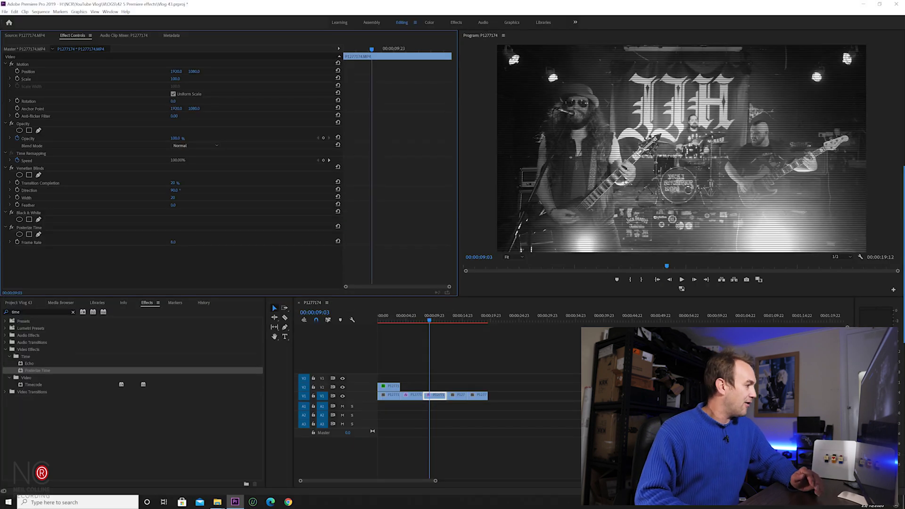
Search the effects for "timecode", apply the Timecode video effect to the third clip on V1, and play the clip back.
click(40, 312)
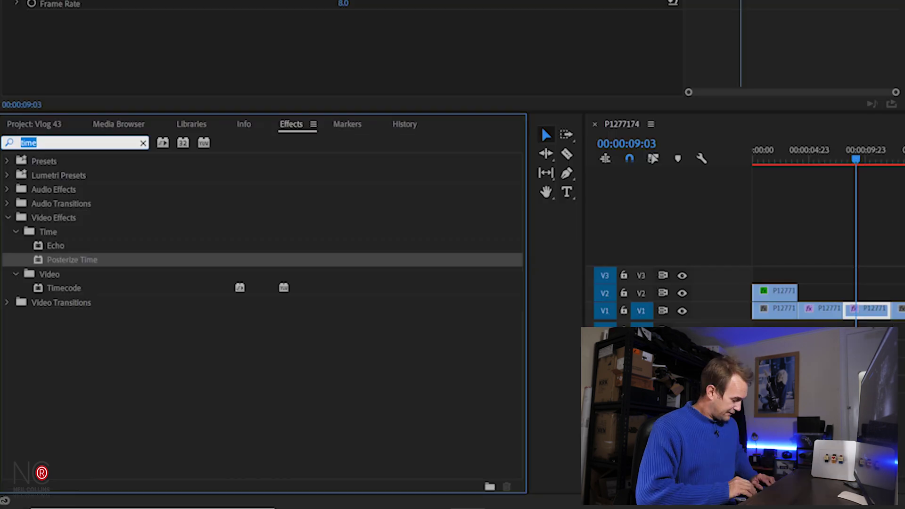
text(timecode)
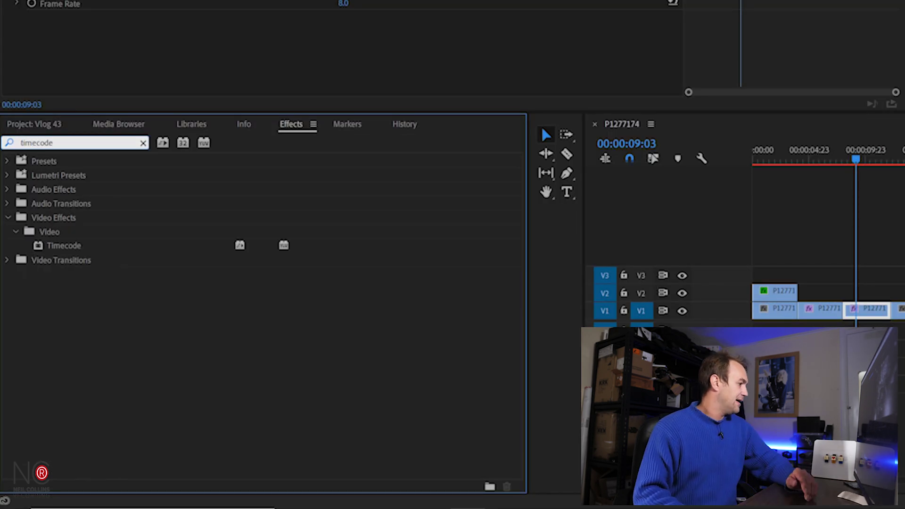
click(61, 241)
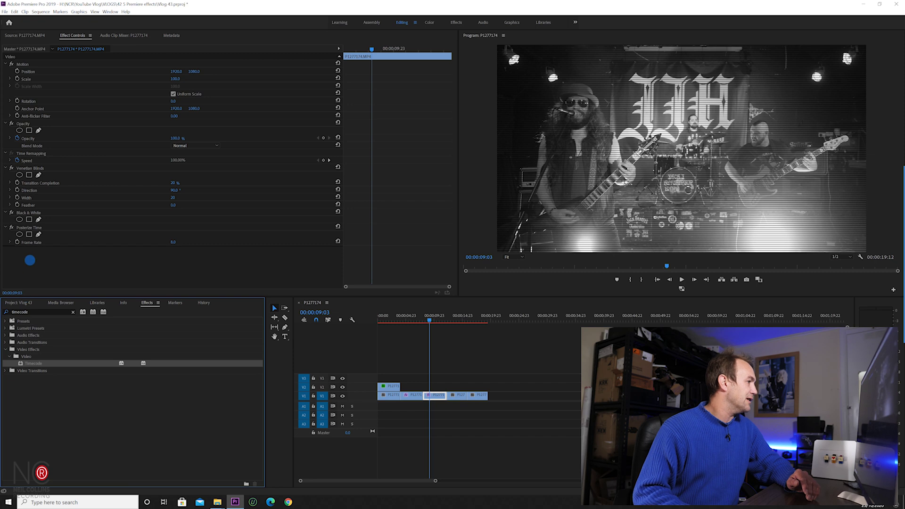
drag(30, 260, 30, 260)
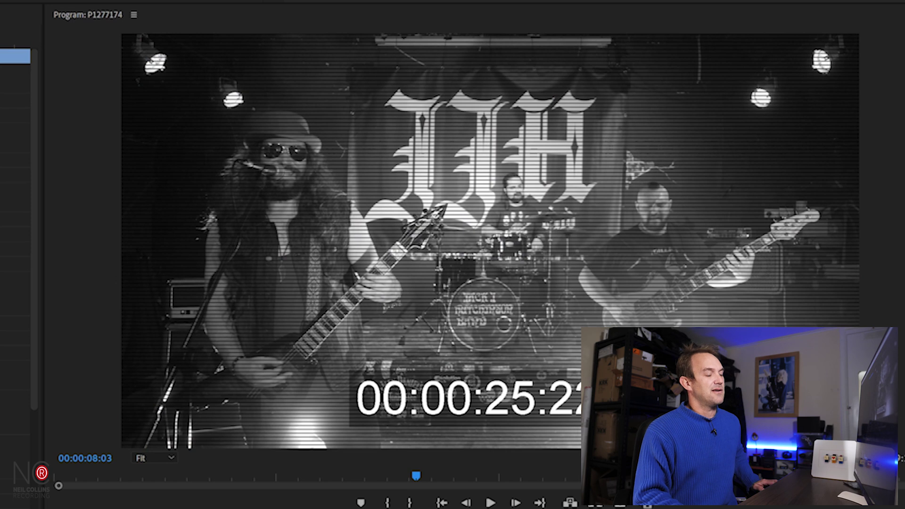
key(space)
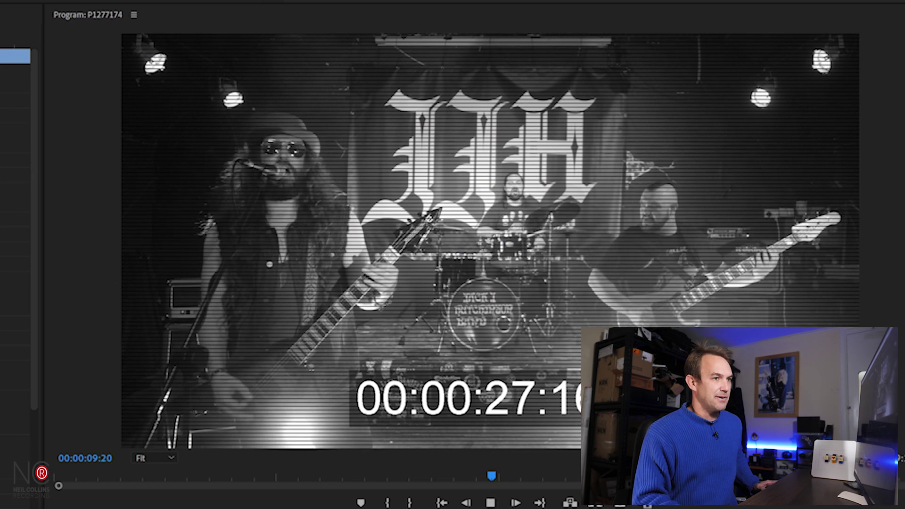
key(space)
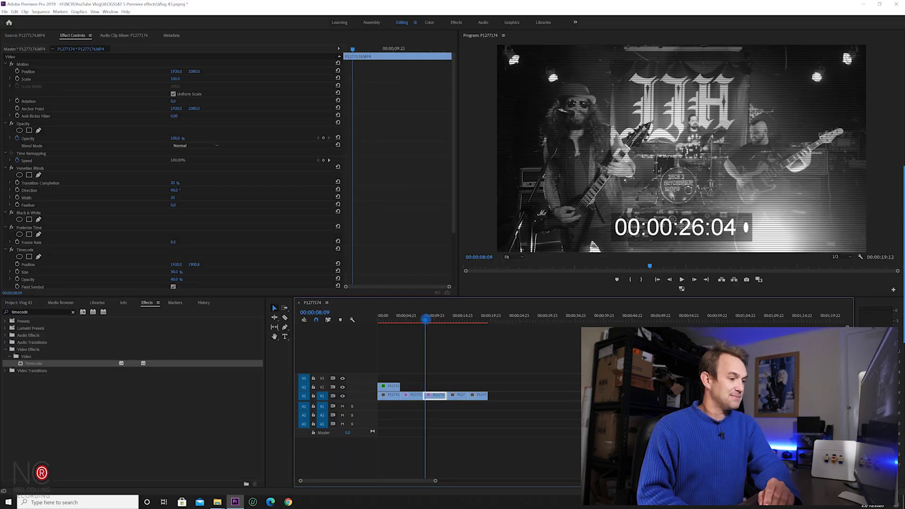
Move the playhead to 00:00:13:21 over the fourth clip on V1 and duplicate that clip onto V2 directly above it.
drag(426, 320, 443, 321)
click(456, 319)
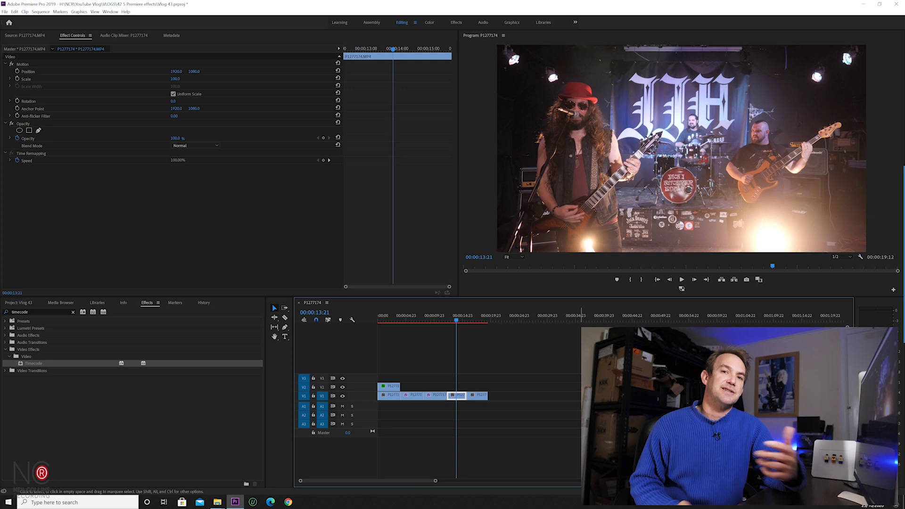
click(73, 312)
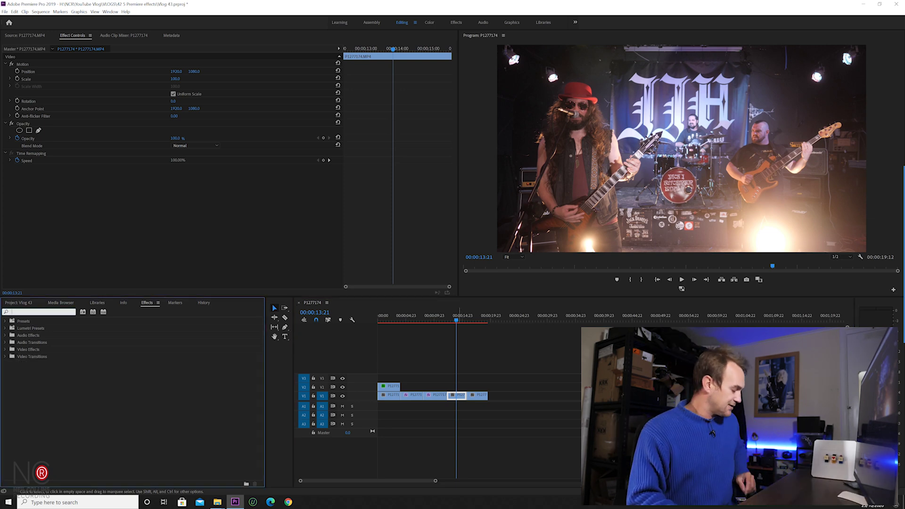
drag(459, 396, 459, 387)
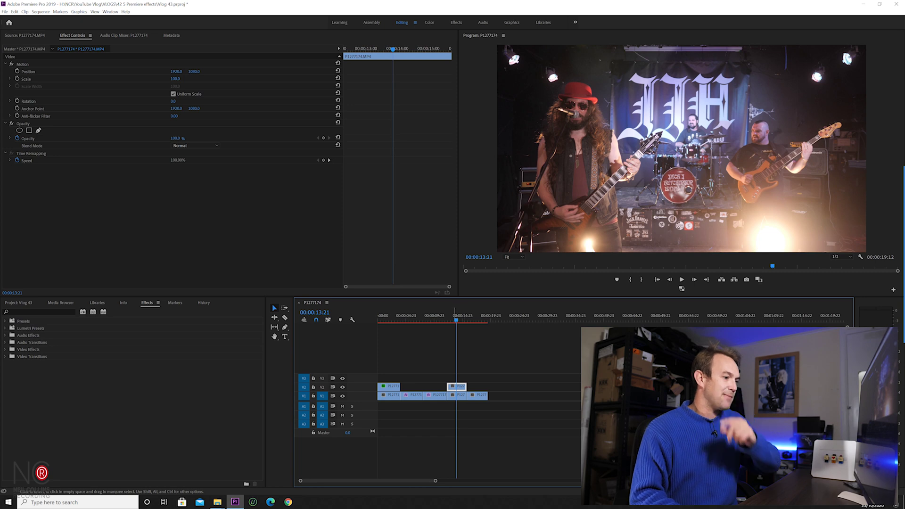
Search the effects for "time" and apply Posterize Time to the V2 copy of the fourth clip.
double_click(457, 386)
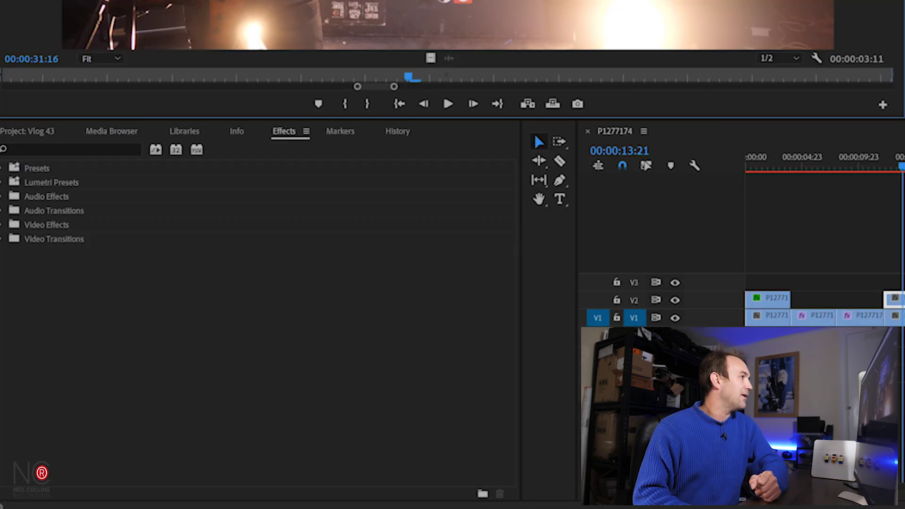
key(shift+5)
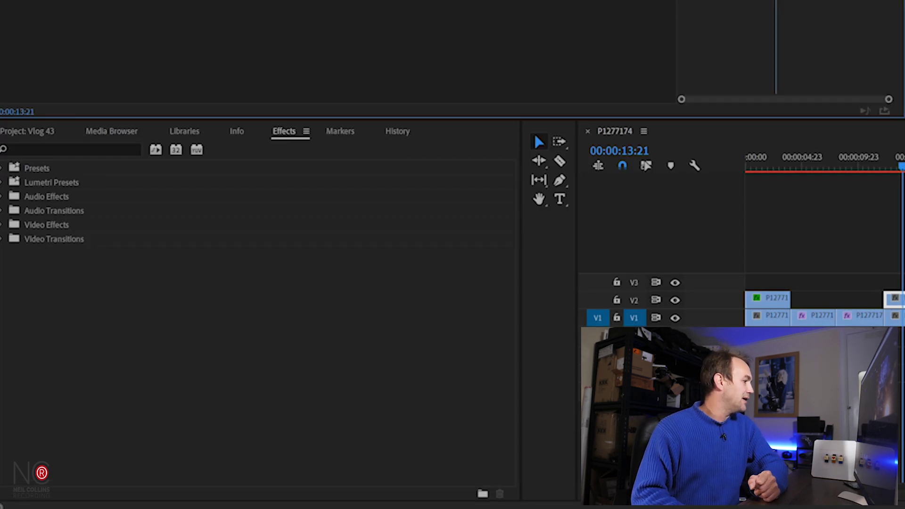
click(67, 146)
text(time)
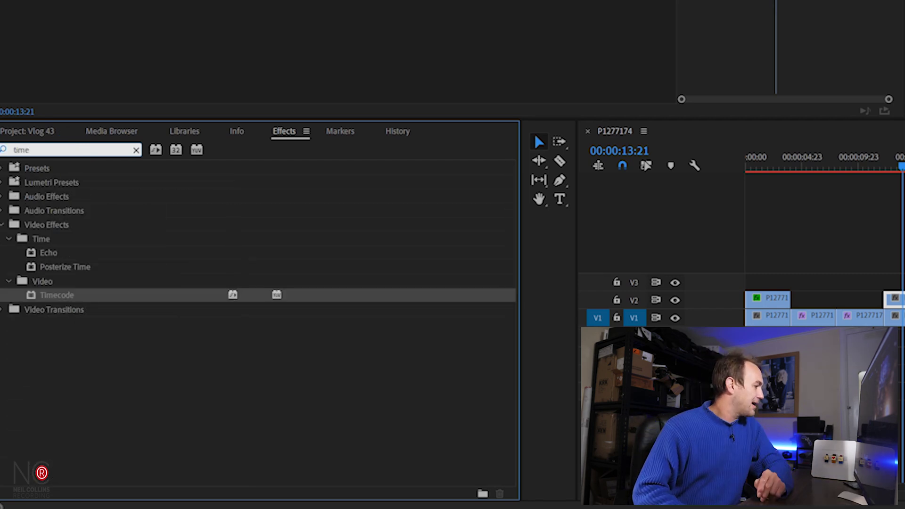
drag(62, 268, 62, 175)
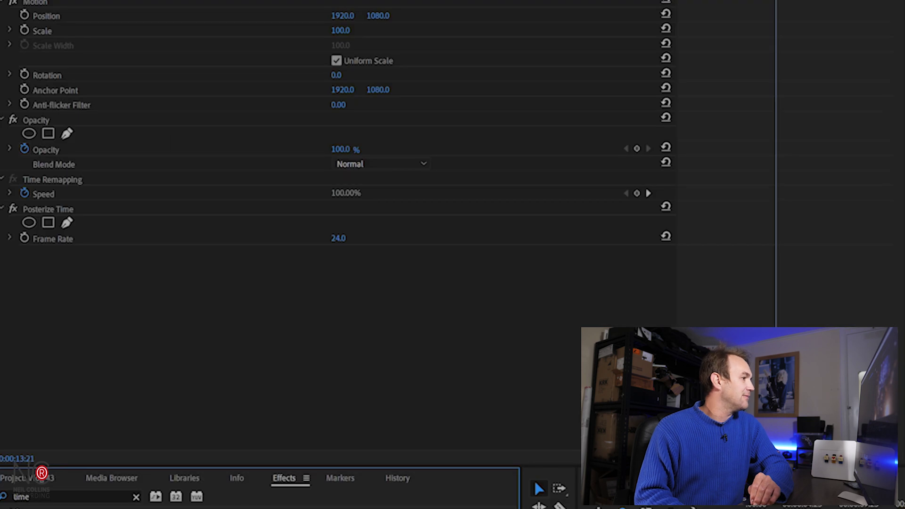
Set the V2 copy's Posterize Time frame rate to 12 and its opacity blend mode to Screen.
click(338, 238)
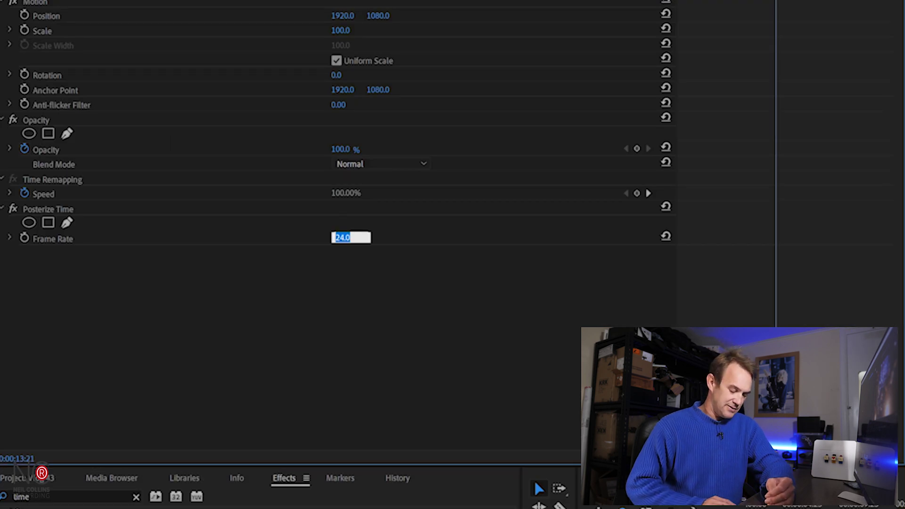
key(Return)
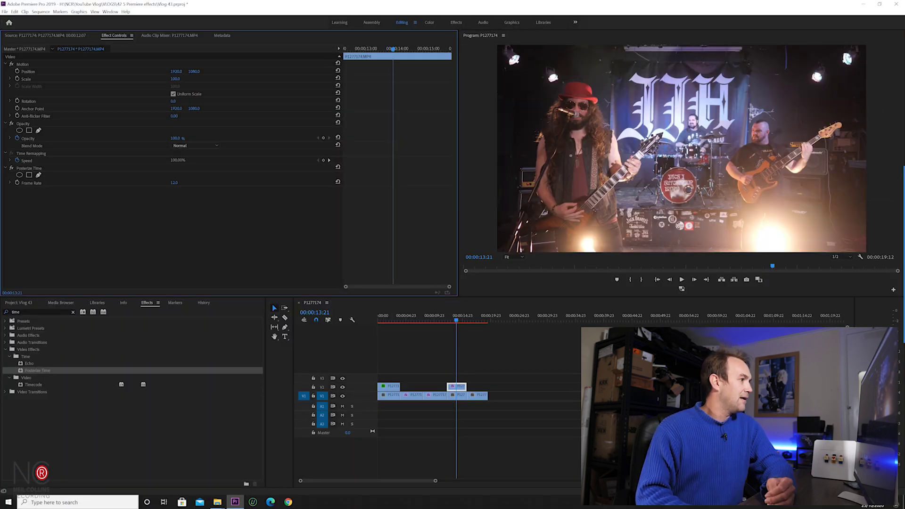
click(190, 145)
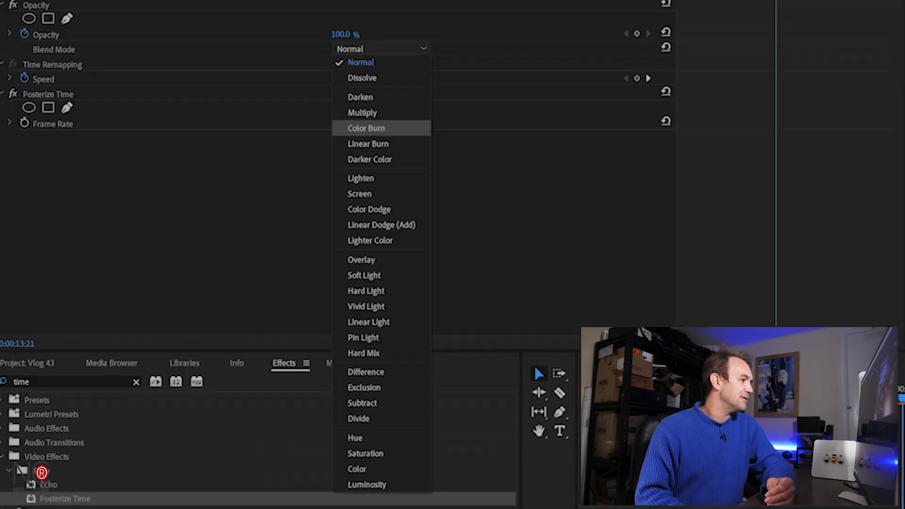
click(366, 193)
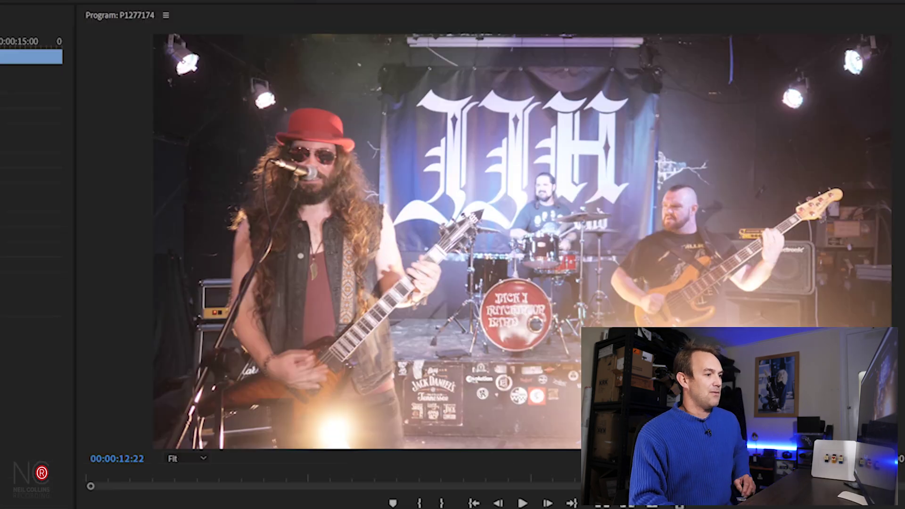
Play back the fourth clip section repeatedly to examine the ghosting of the posterized Screen copy over the original.
key(Left)
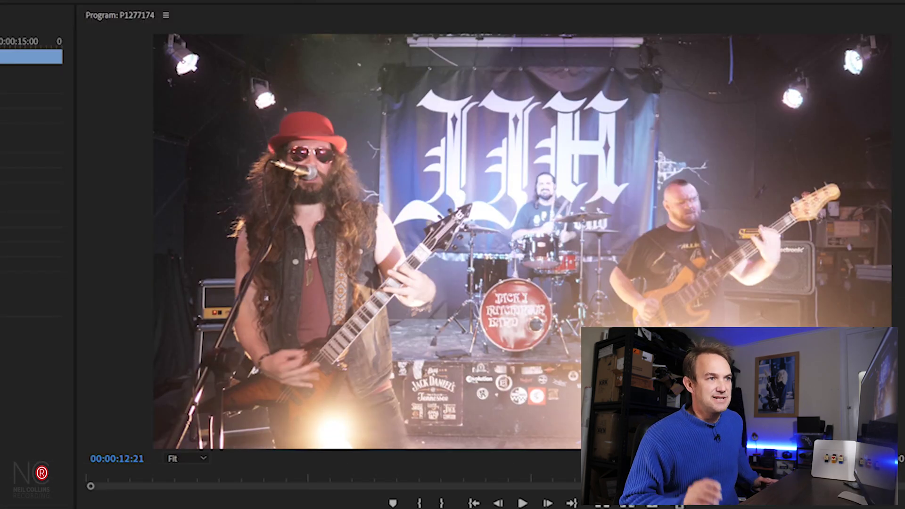
key(space)
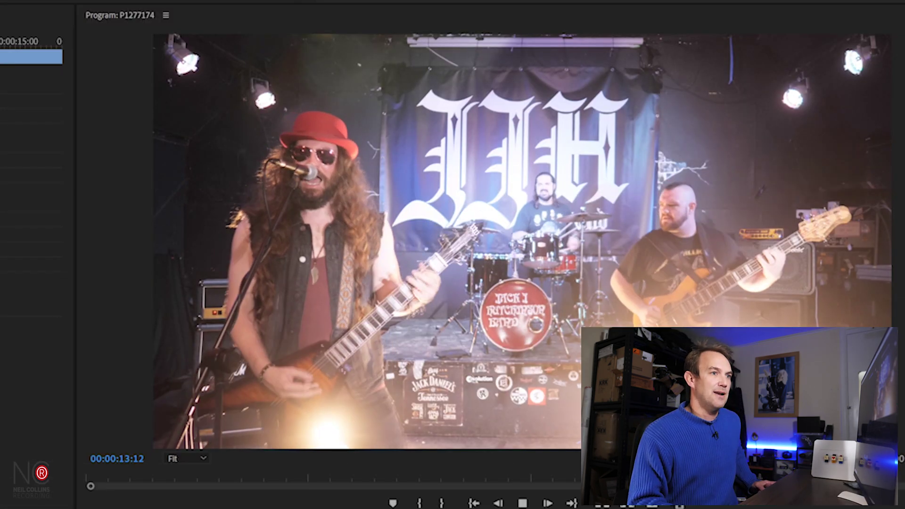
key(space)
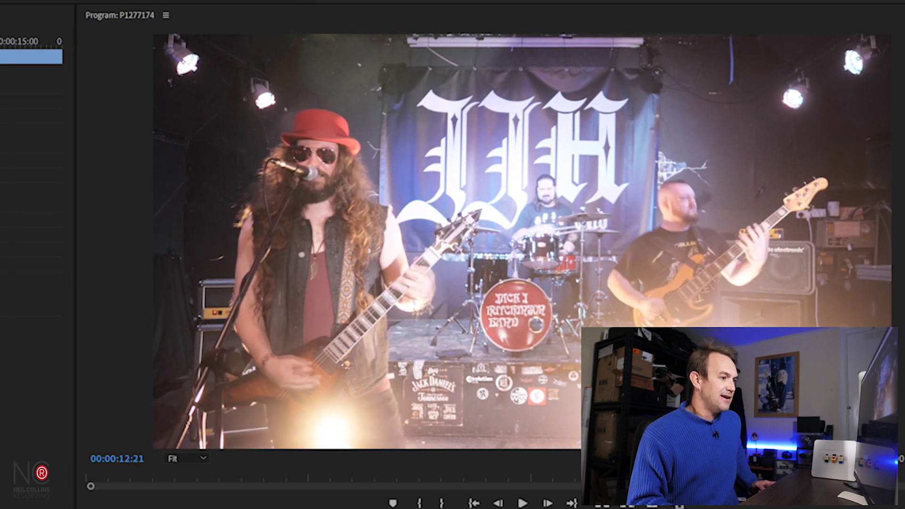
key(space)
key(space)
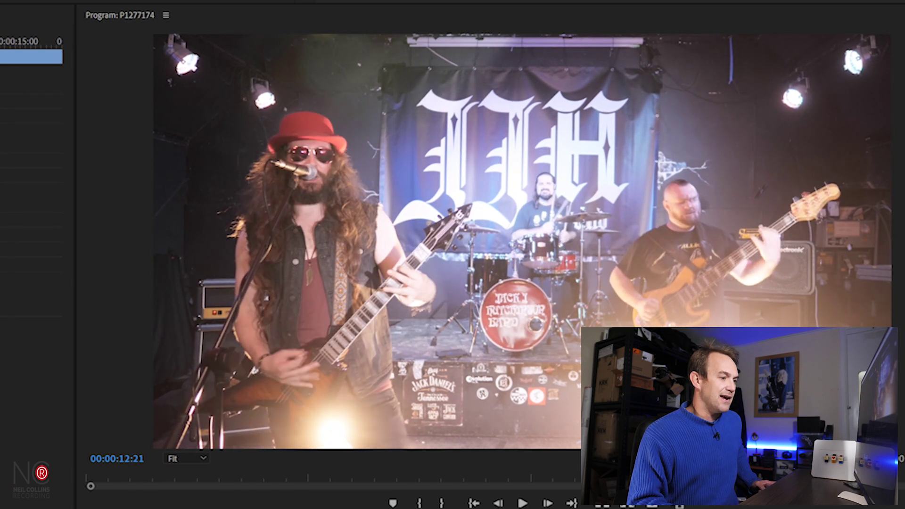
key(space)
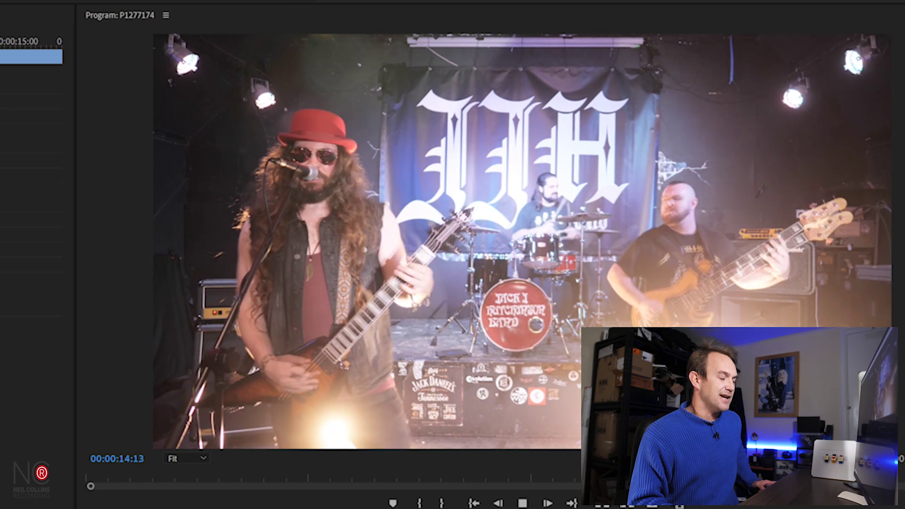
key(space)
key(space)
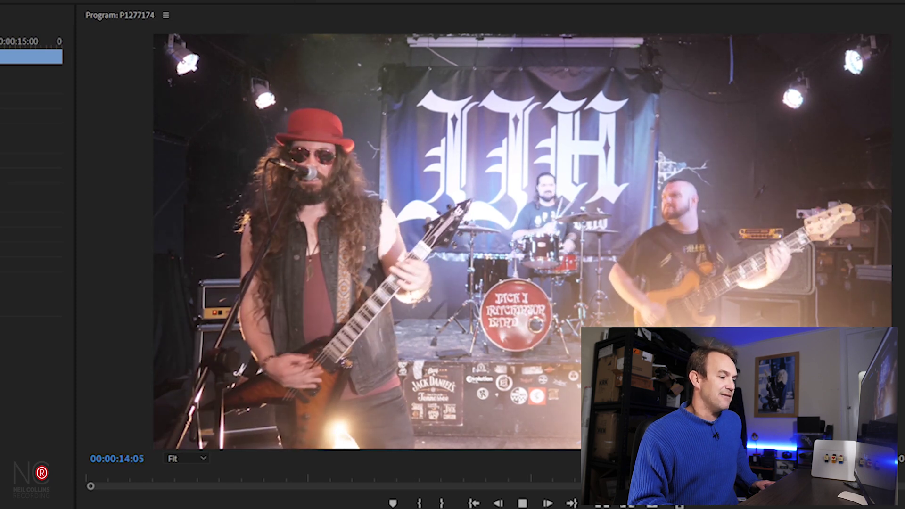
key(space)
key(space)
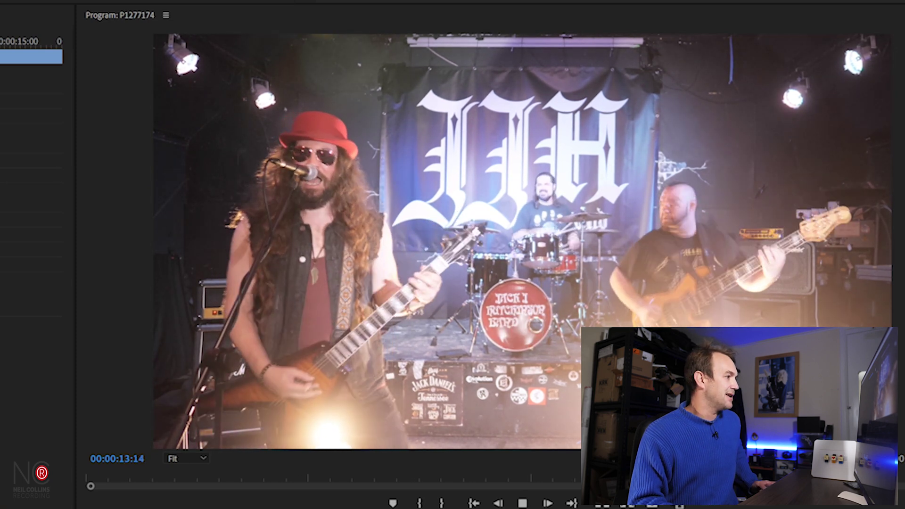
click(2, 188)
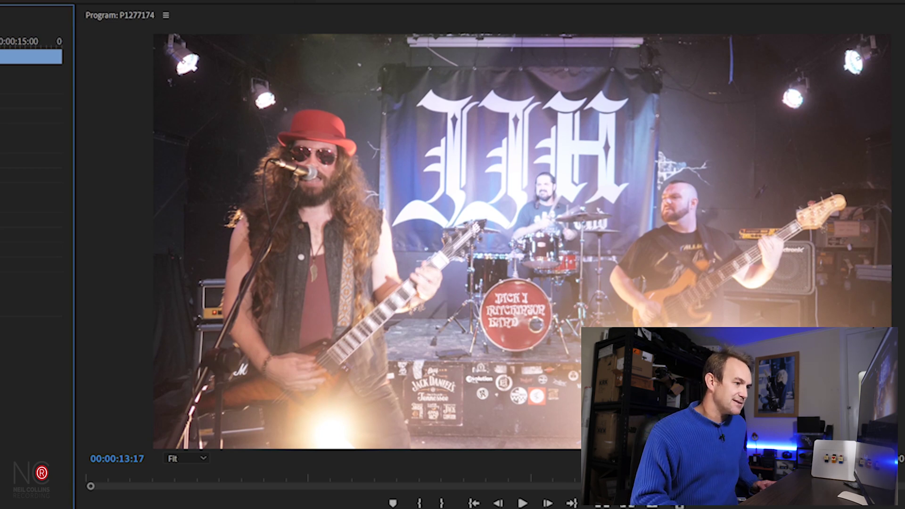
click(330, 508)
key(space)
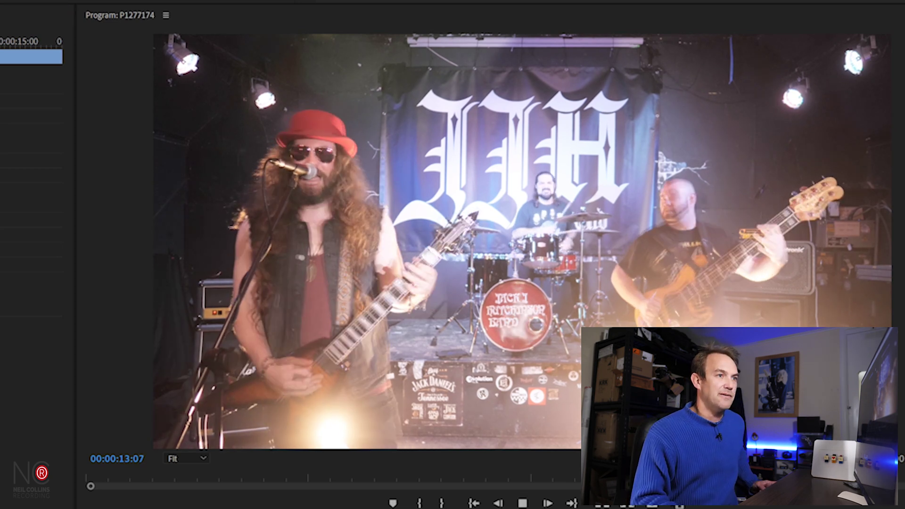
click(330, 508)
key(space)
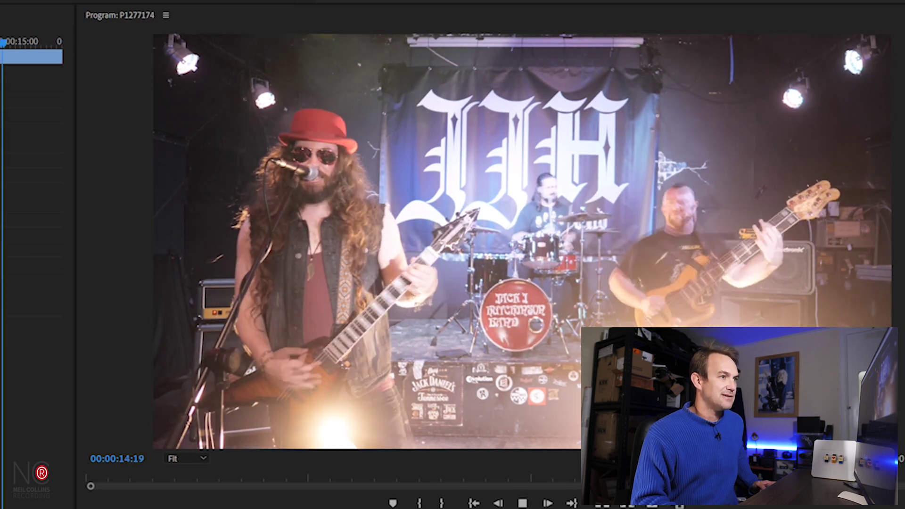
key(Up)
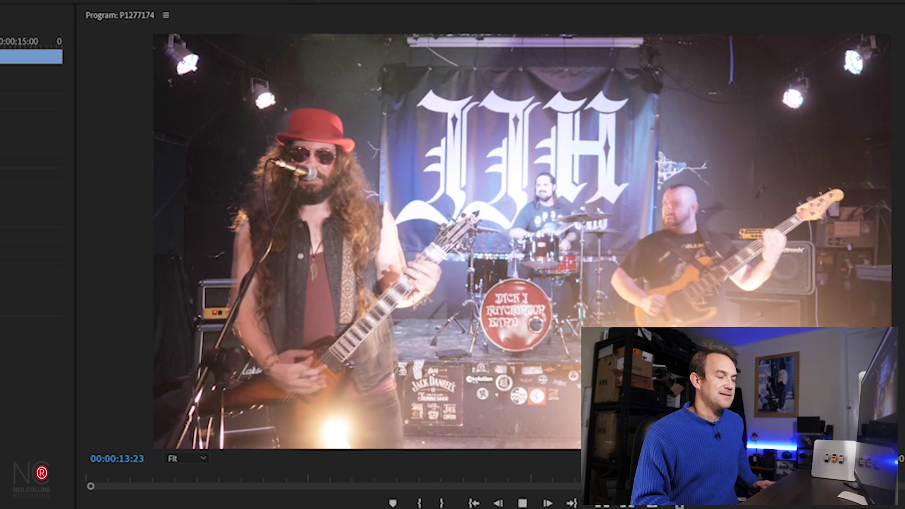
key(space)
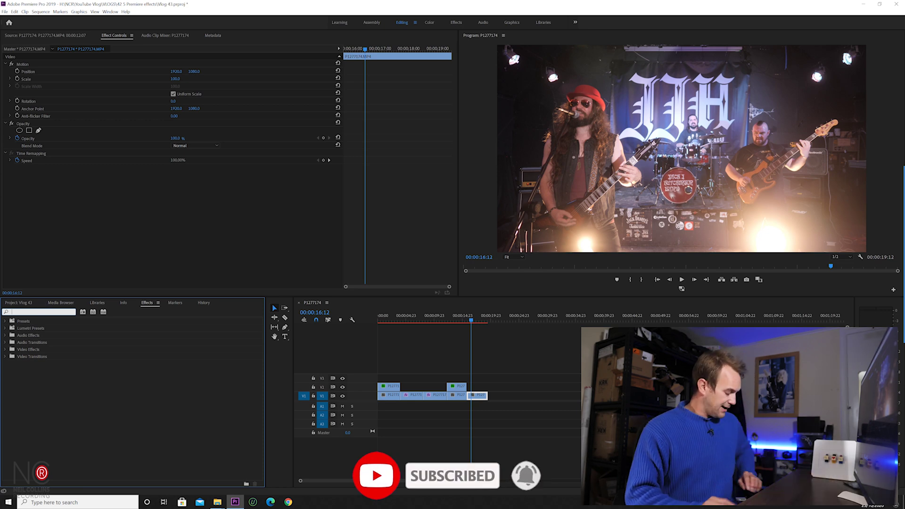
Search the effects for "invert" and apply the Invert video effect to the fifth clip on V1.
text(invert)
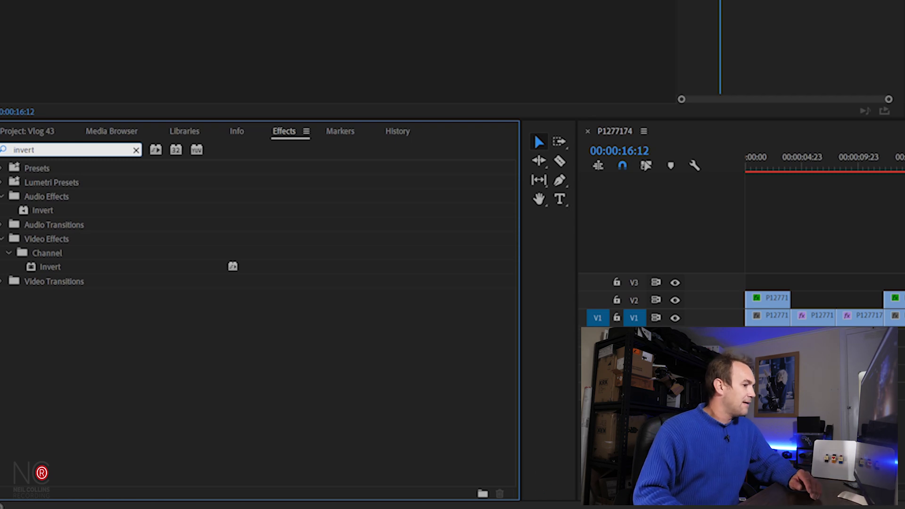
click(51, 267)
drag(51, 266, 87, 179)
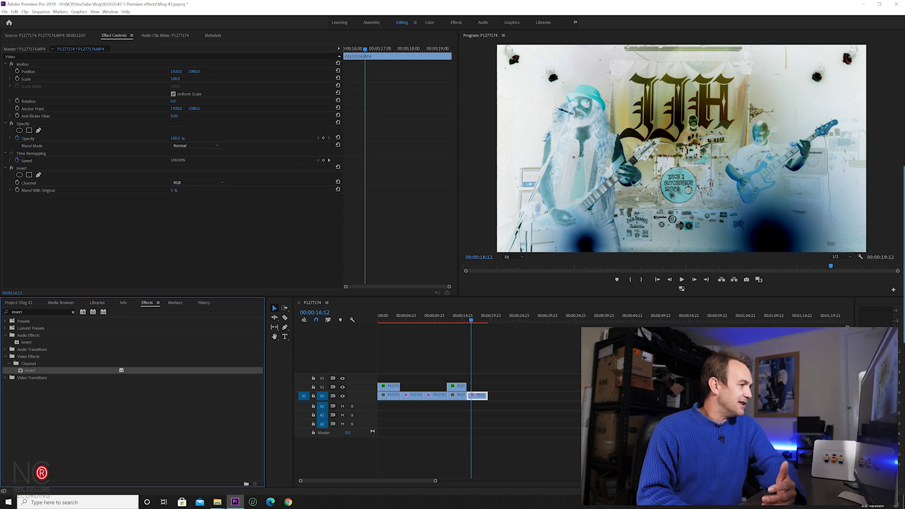
Set the fifth clip's Invert channel to In Phase Chrominance and play back the clip to preview the colours.
click(195, 182)
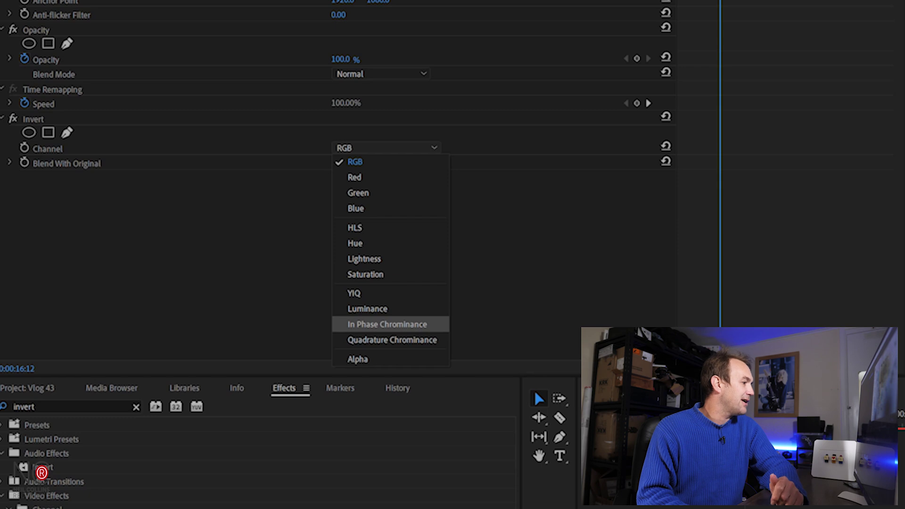
click(387, 324)
key(space)
key(space)
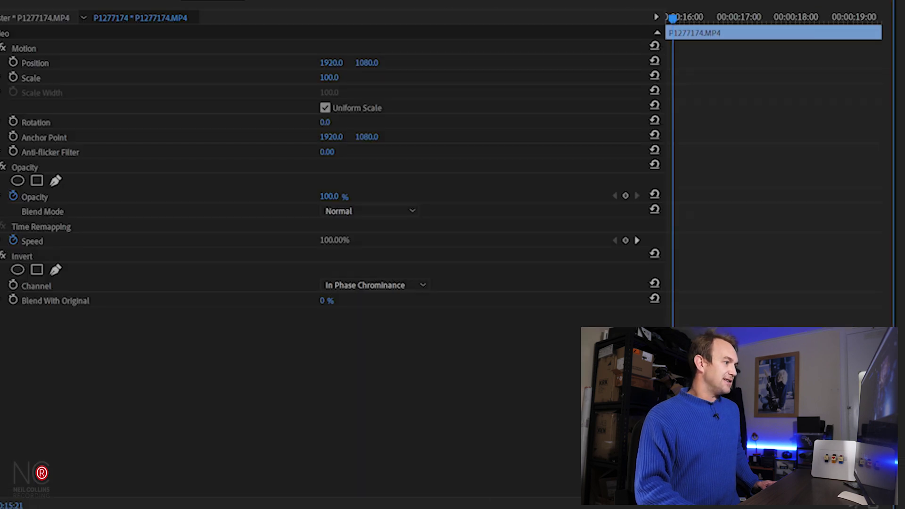
Set Invert's Blend With Original to 20%, preview the clip, and switch the channel to Quadrature Chrominance.
drag(323, 300, 345, 301)
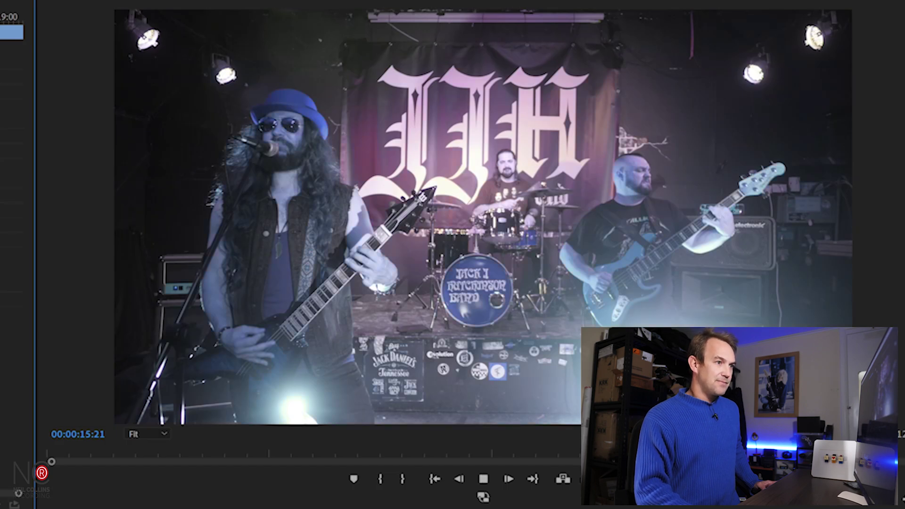
key(space)
key(space)
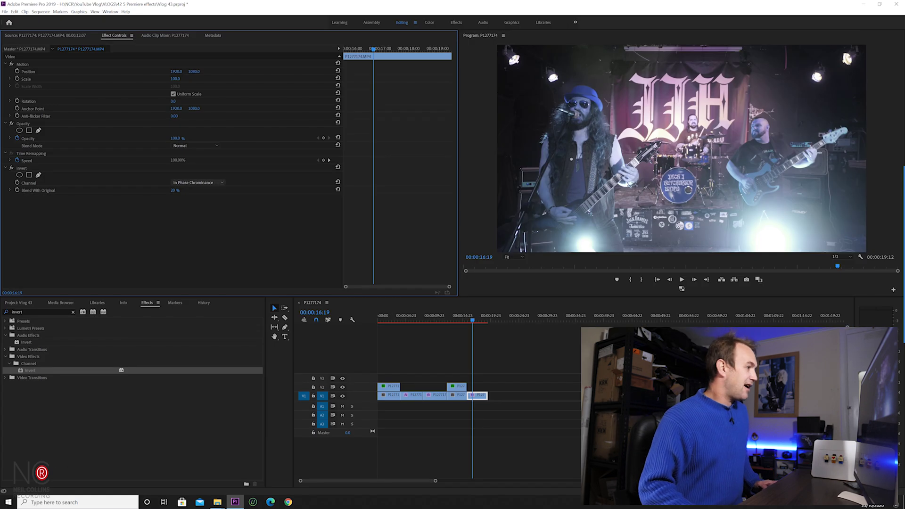
click(195, 182)
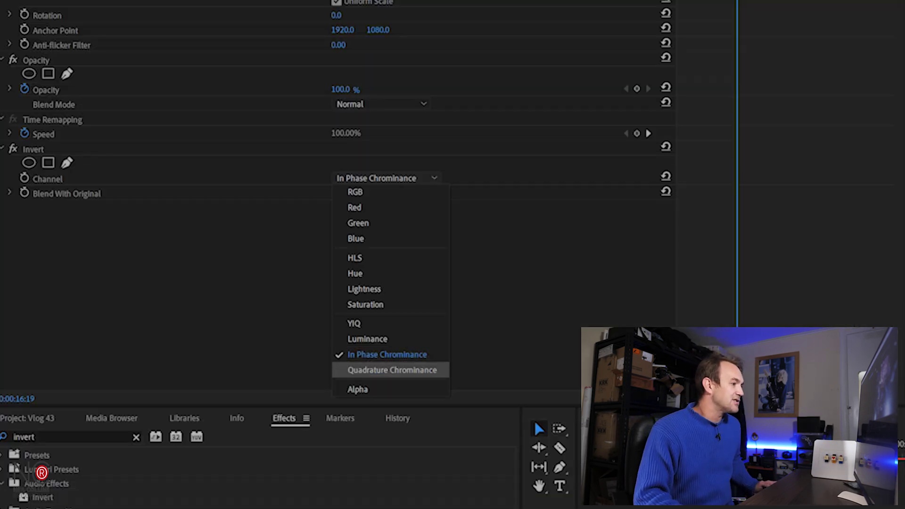
click(424, 370)
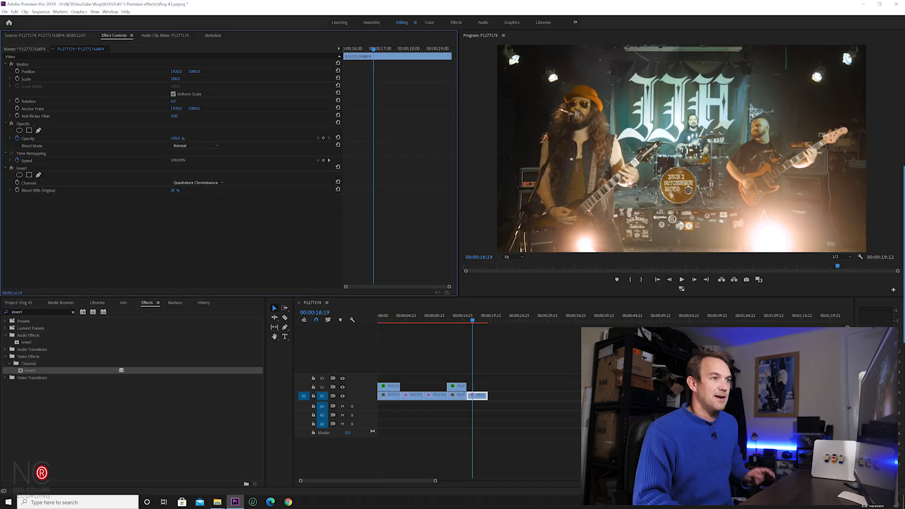